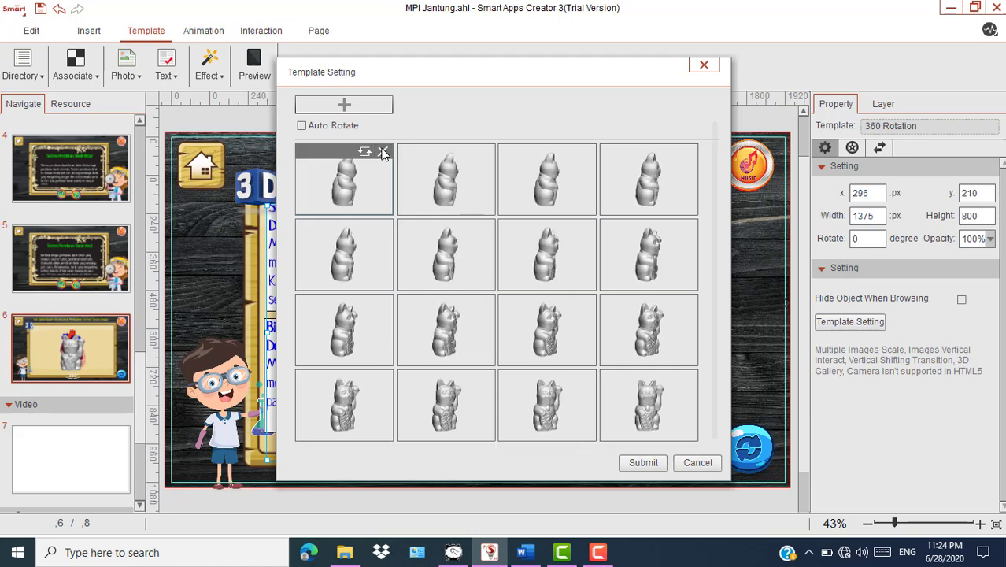
Delete the default cat images from the start of the 360 Rotation template's image set, leaving the last five
left_click(382, 152)
left_click(383, 151)
left_click(383, 152)
left_click(383, 152)
left_click(383, 152)
left_click(383, 152)
left_click(382, 152)
left_click(383, 152)
left_click(383, 152)
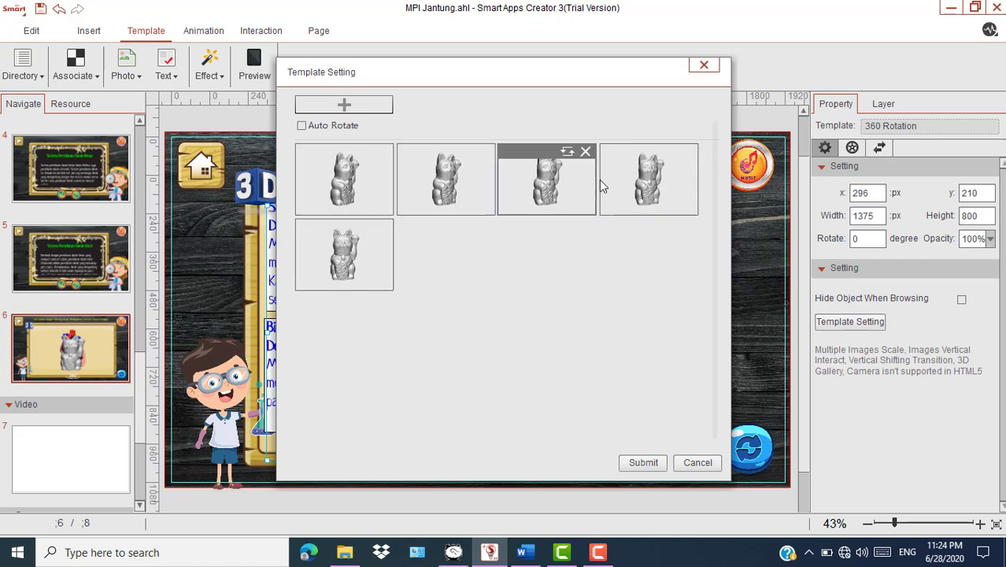
Add the images video Jantung 3d 01.jpg through video Jantung 3d 50.jpg from the 3D folder to the rotation template
left_click(348, 107)
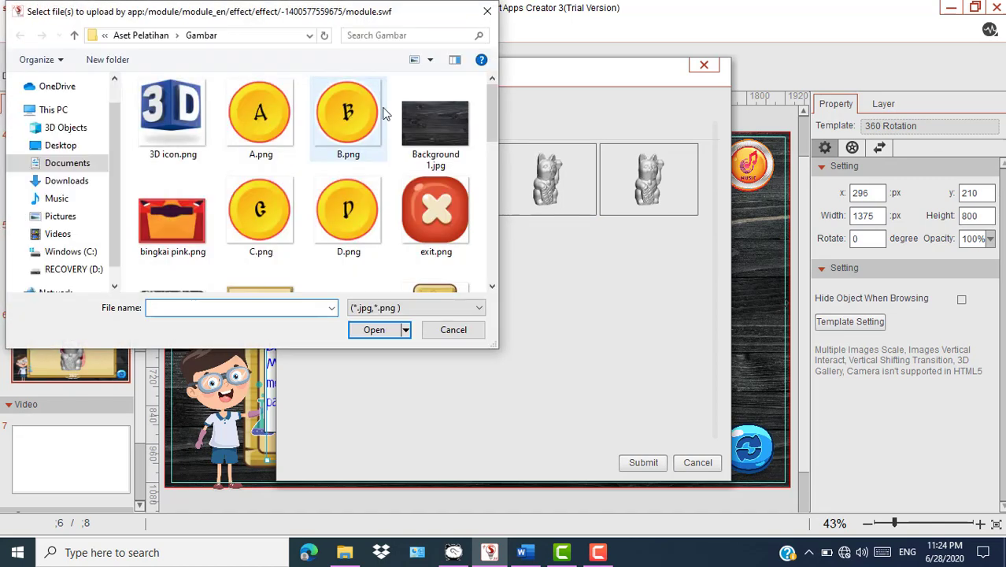
left_click(76, 37)
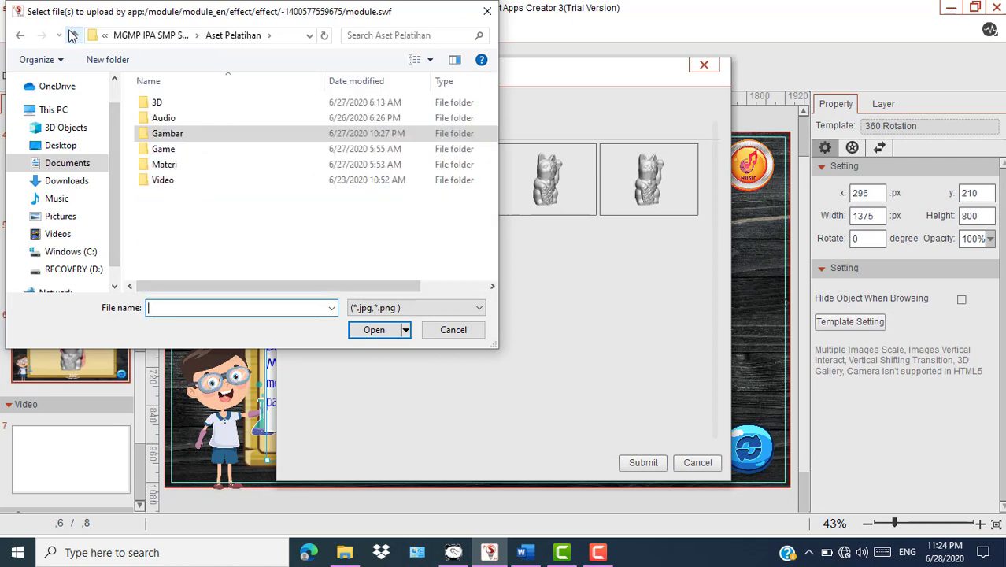
double_click(188, 102)
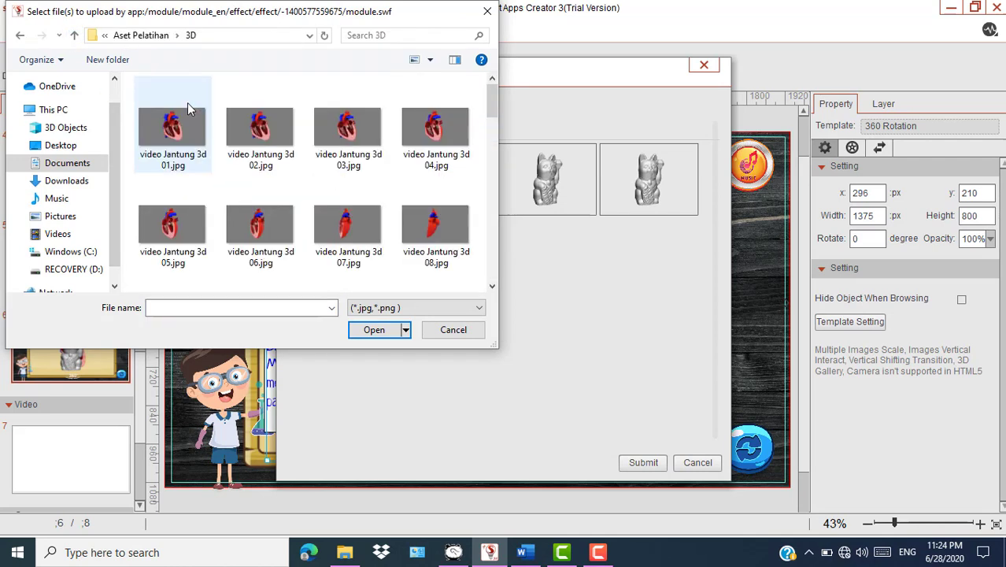
left_click(180, 137)
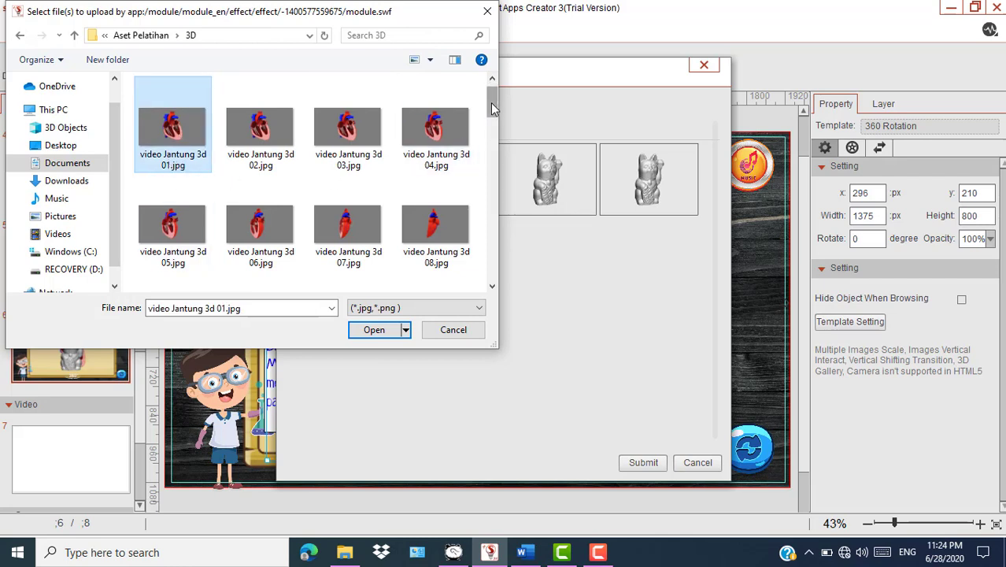
left_click_drag(492, 108, 493, 270)
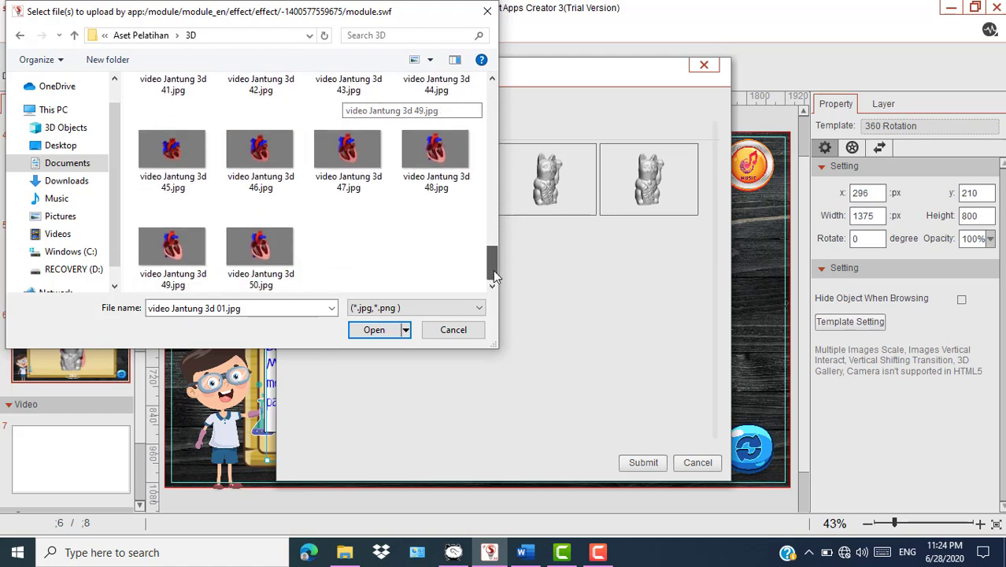
left_click(266, 260, "shift")
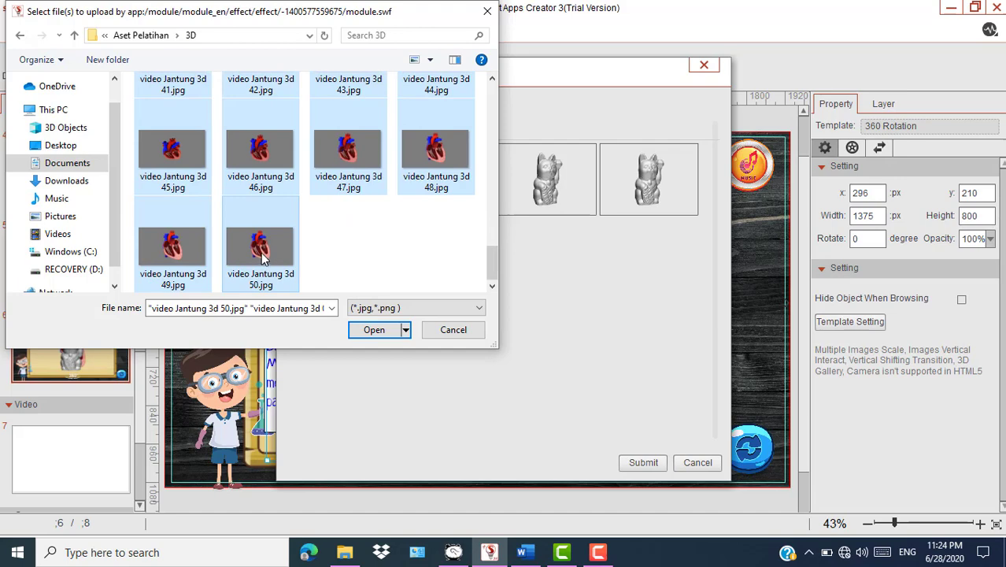
left_click(374, 331)
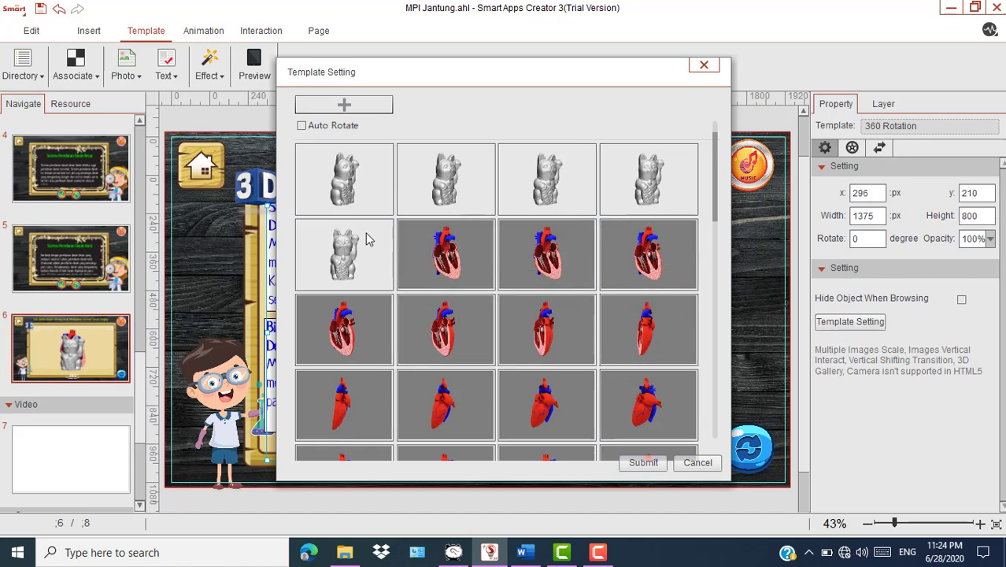
Delete the five remaining cat images from the rotation template and submit the template settings
left_click(383, 152)
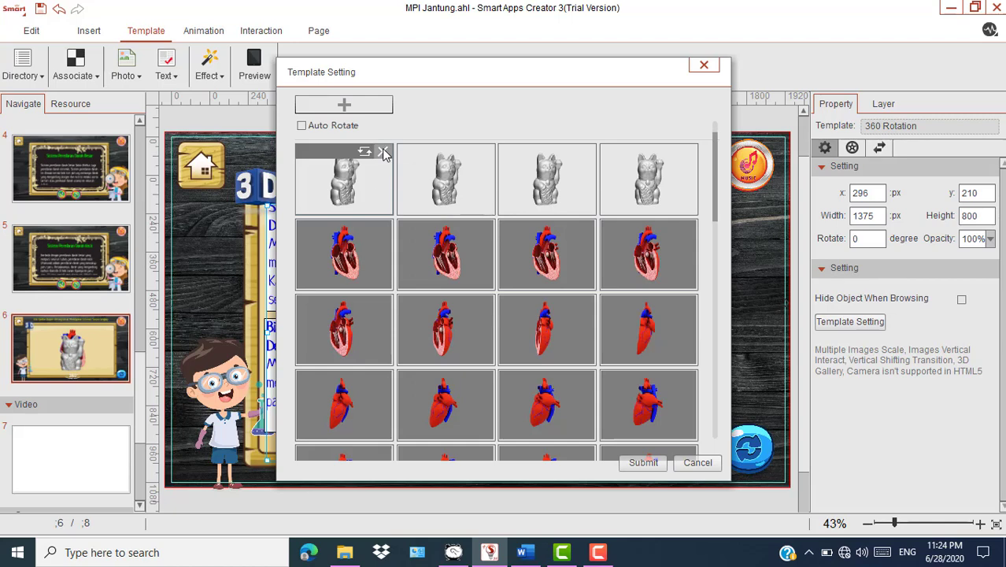
left_click(383, 152)
left_click(383, 151)
left_click(383, 152)
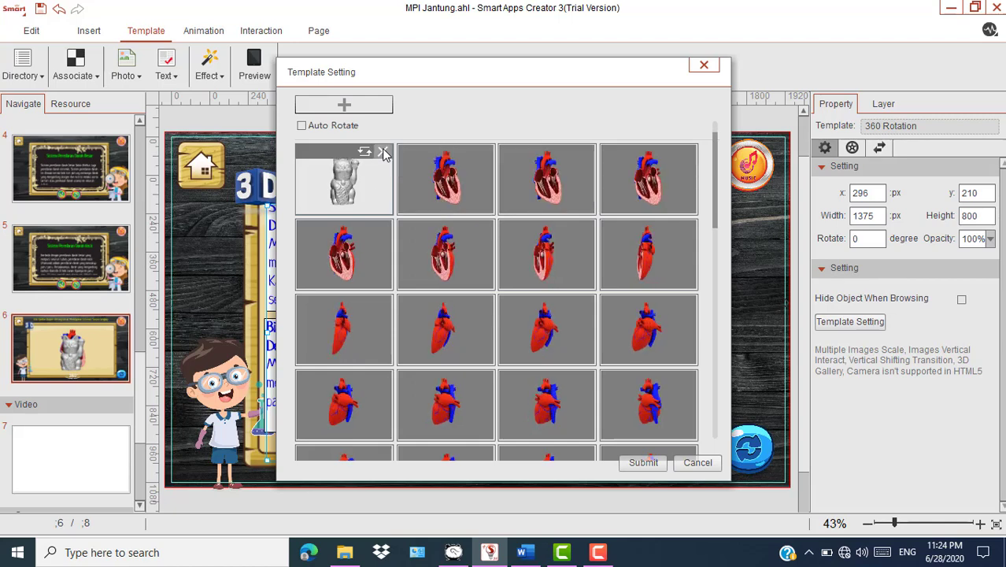
left_click(383, 152)
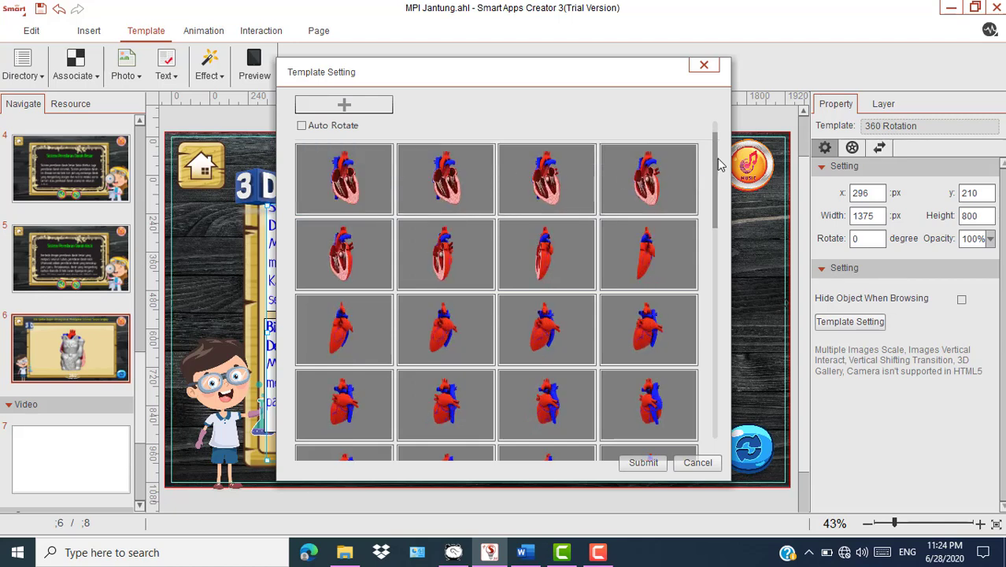
left_click_drag(716, 167, 711, 400)
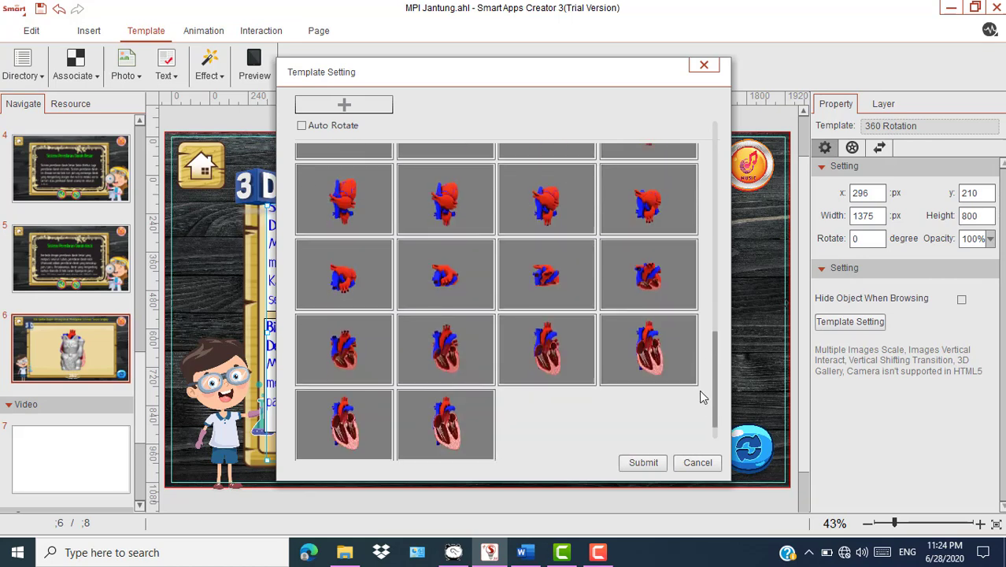
left_click(643, 463)
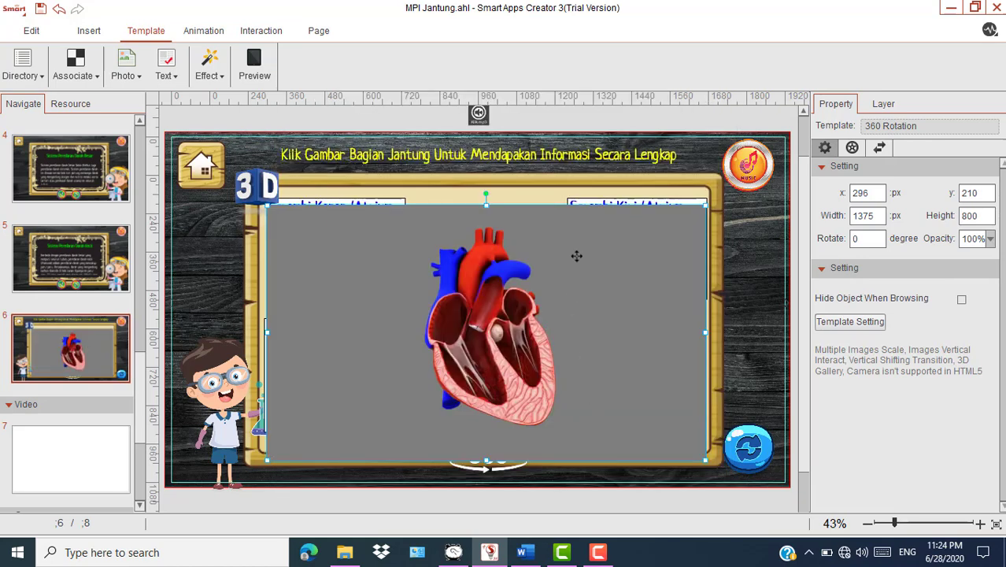
Move the heart rotation object to about x 293, y 170, and bring the 360° image to the front at about x 865, y 878
left_click_drag(570, 256, 561, 245)
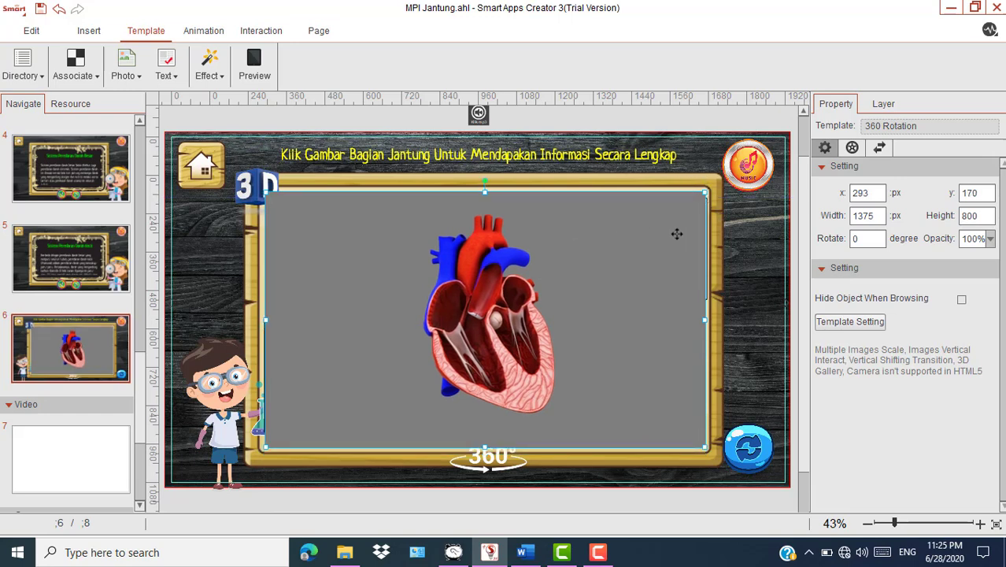
left_click(509, 472)
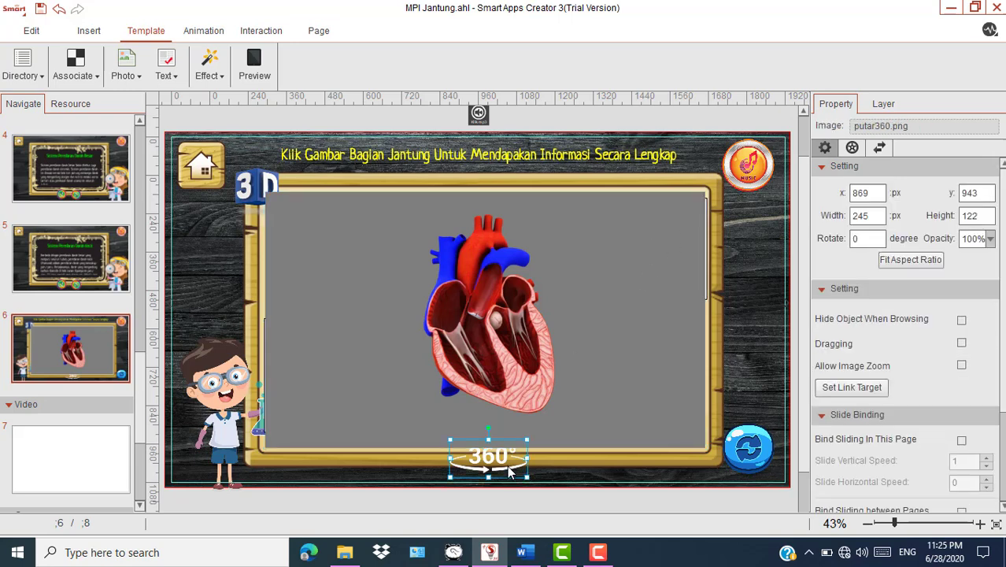
right_click(508, 471)
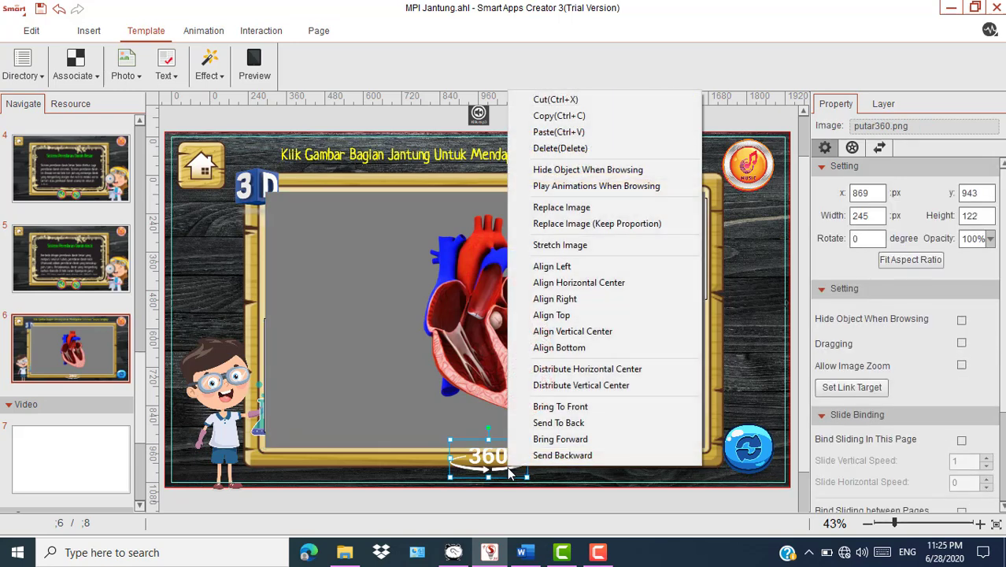
left_click(559, 406)
left_click_drag(509, 469, 507, 445)
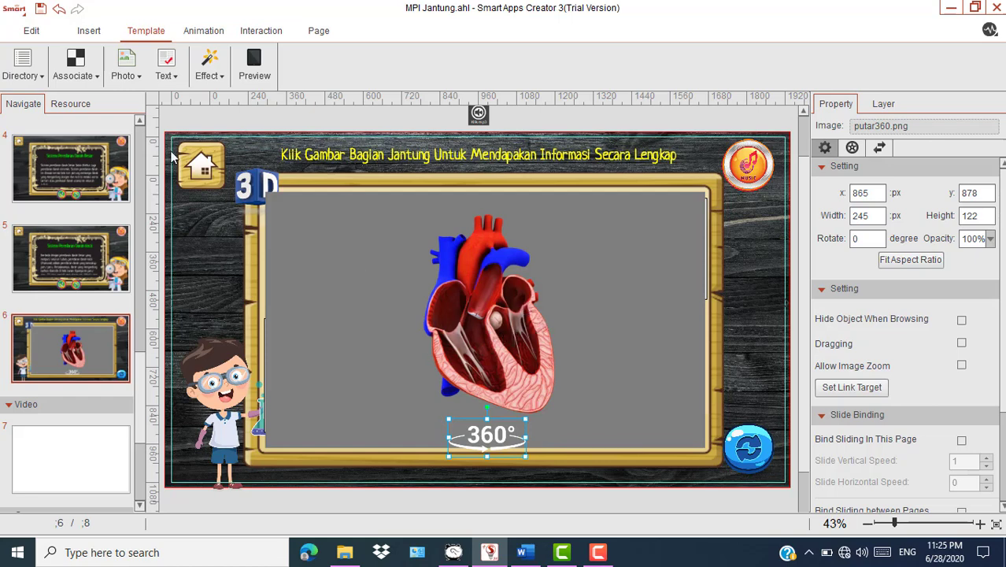
Insert exit.png, shrink it to about 113 px square and place it in the heart viewer's upper-right corner at about x 1542, y 171
left_click(84, 33)
left_click(17, 63)
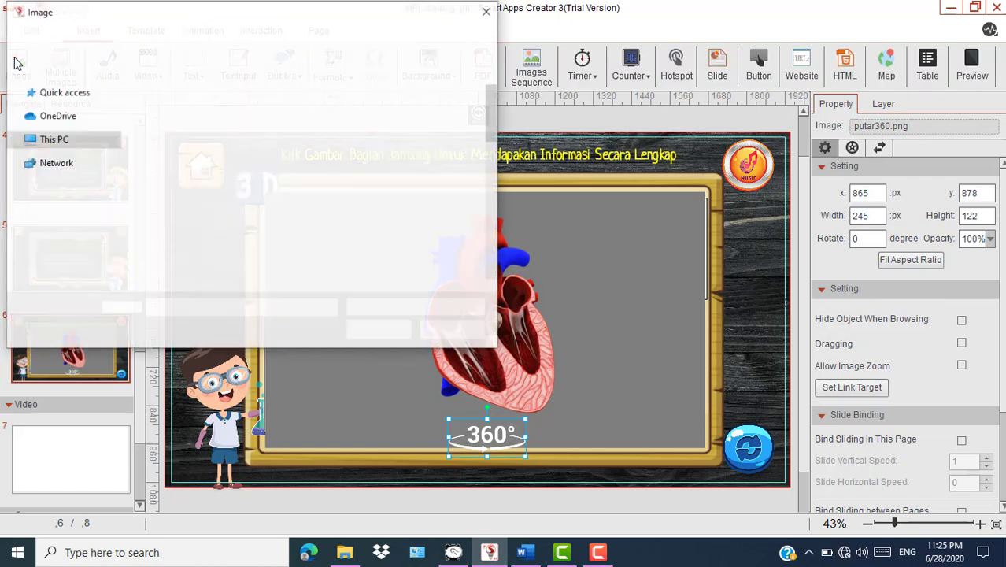
left_click(439, 223)
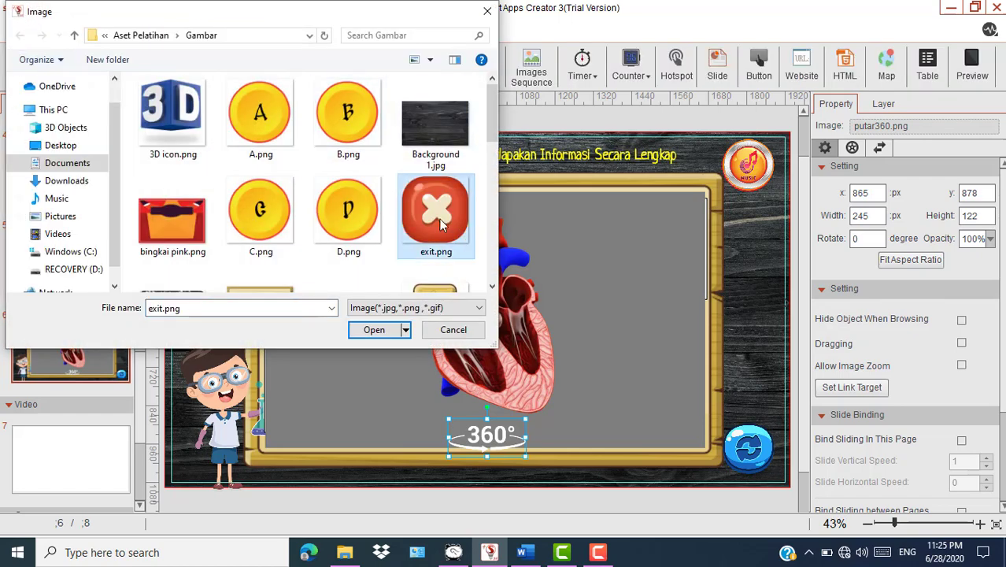
left_click(374, 330)
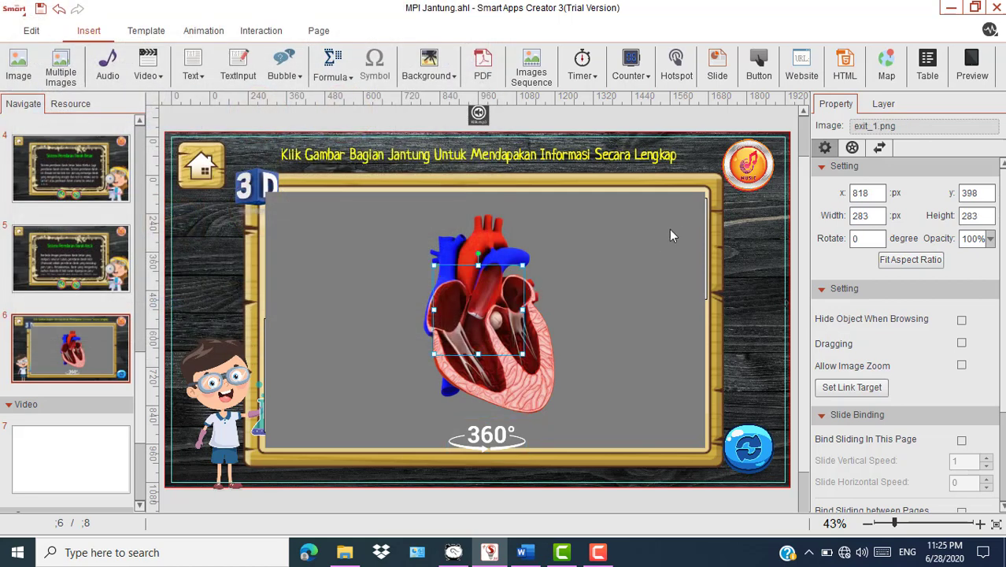
left_click_drag(493, 277, 682, 213)
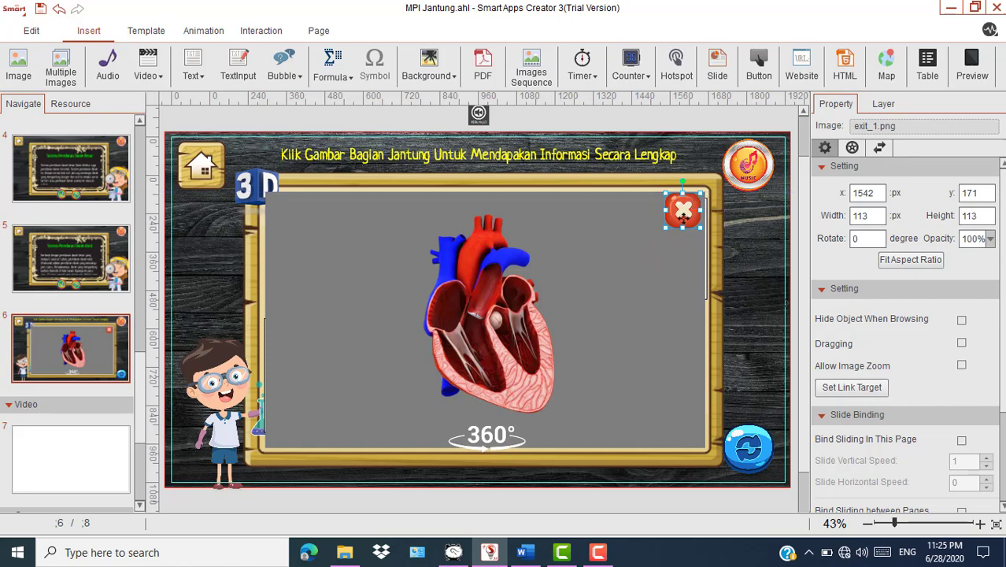
Add an interaction to the 3D icon that plays Klik.mp3 on touch
left_click(252, 192)
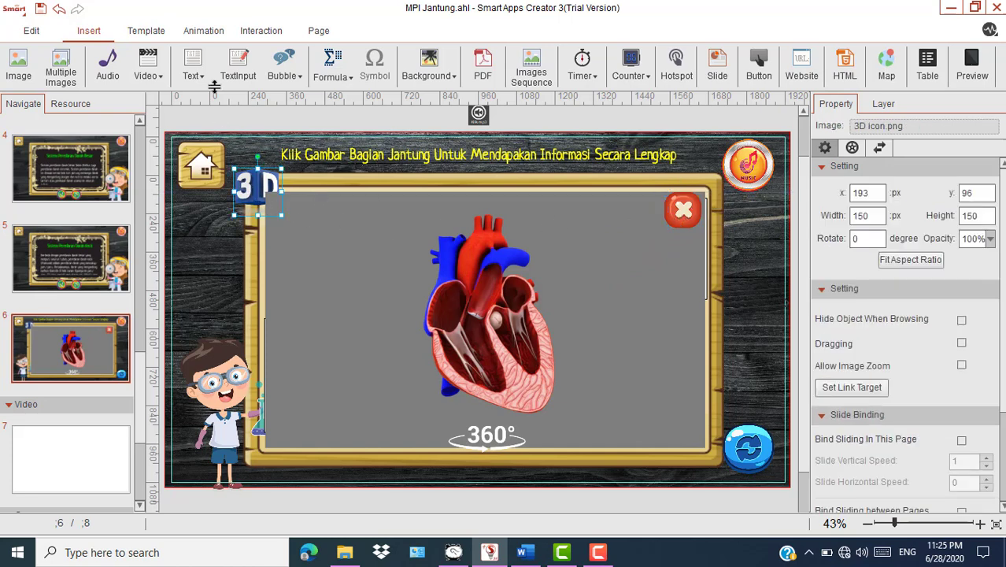
left_click(266, 35)
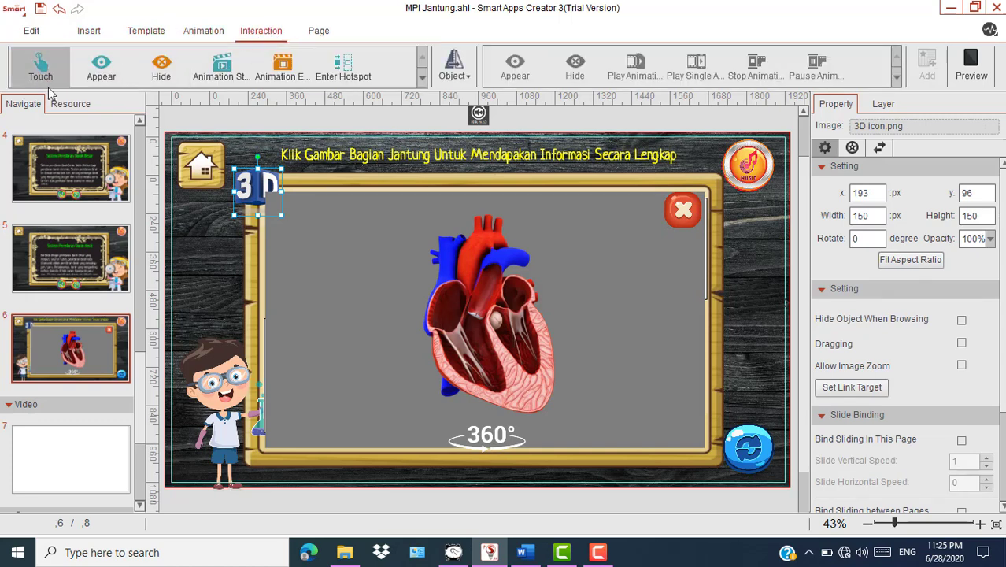
left_click(466, 77)
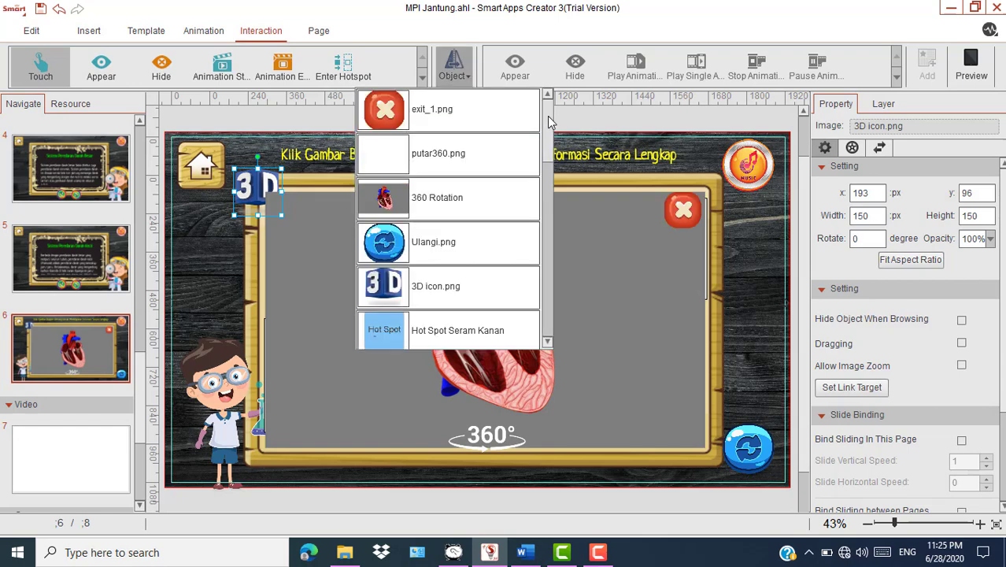
left_click_drag(547, 115, 544, 260)
left_click(440, 184)
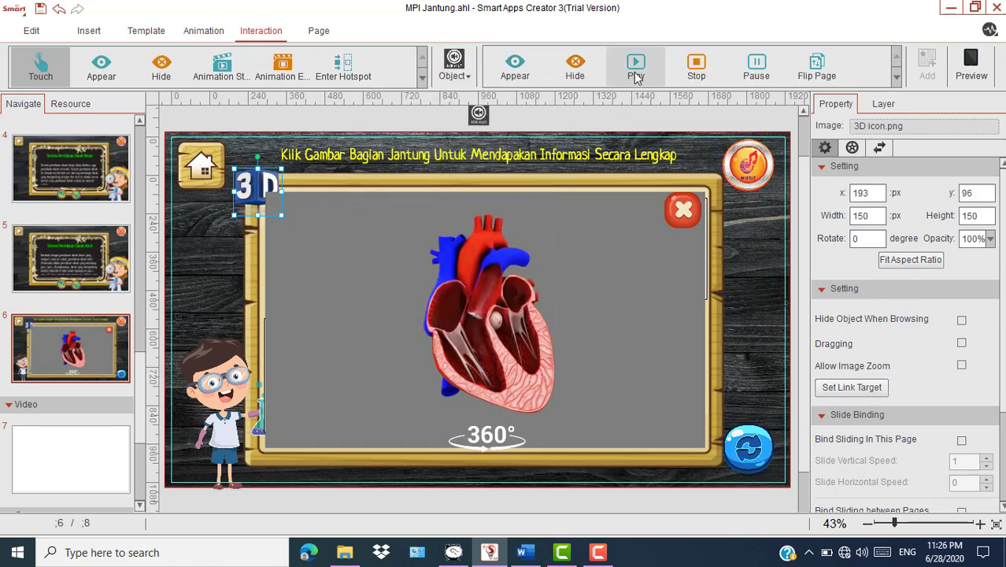
left_click(932, 66)
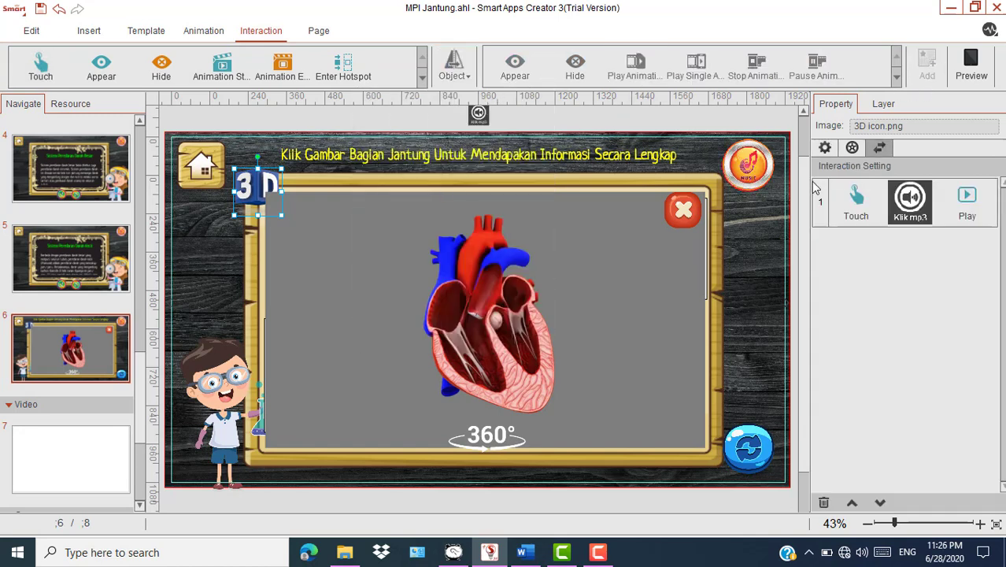
Add an interaction to the red exit icon that plays Klik.mp3 on touch
left_click(685, 210)
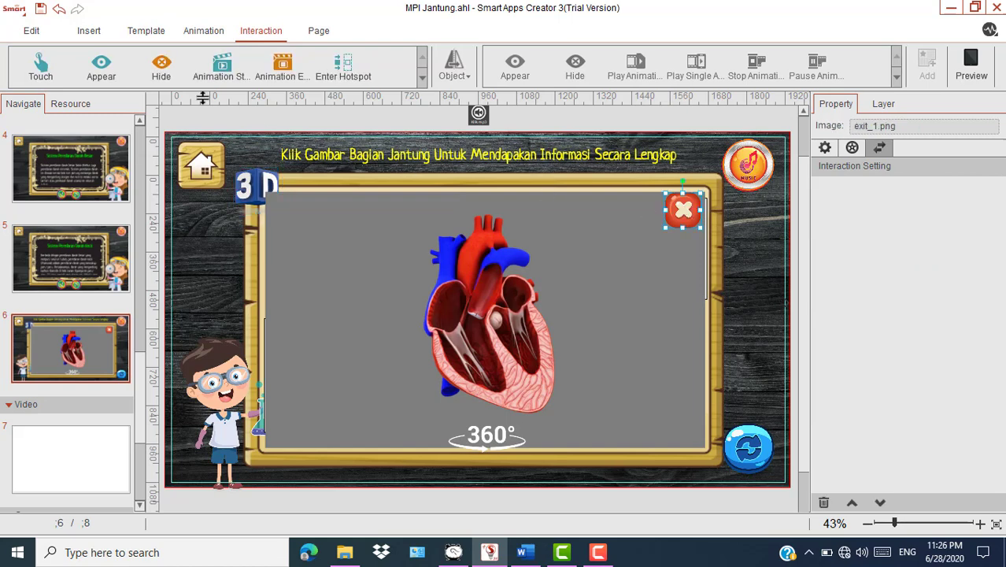
left_click(40, 67)
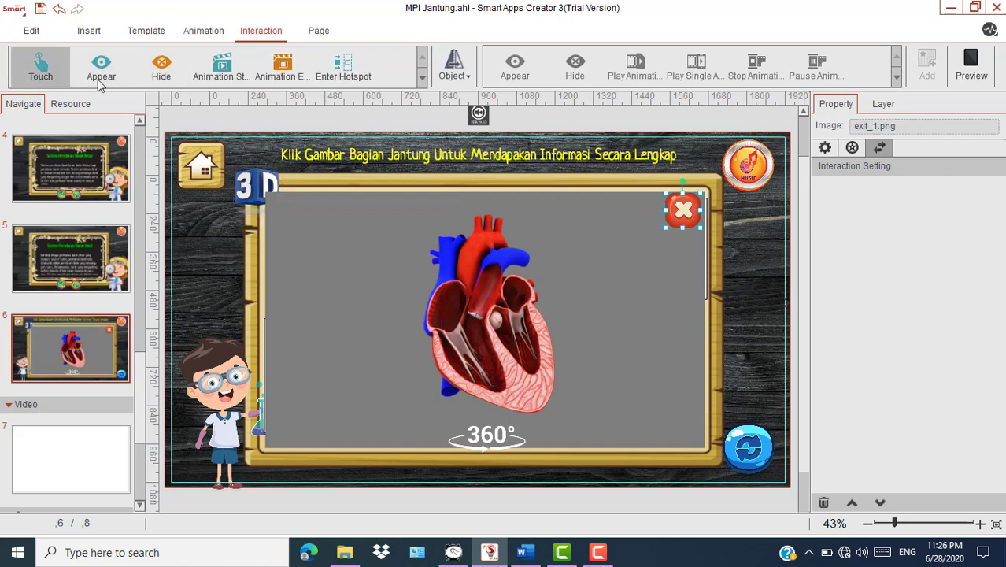
left_click(465, 83)
scroll(504, 228, "down", 5)
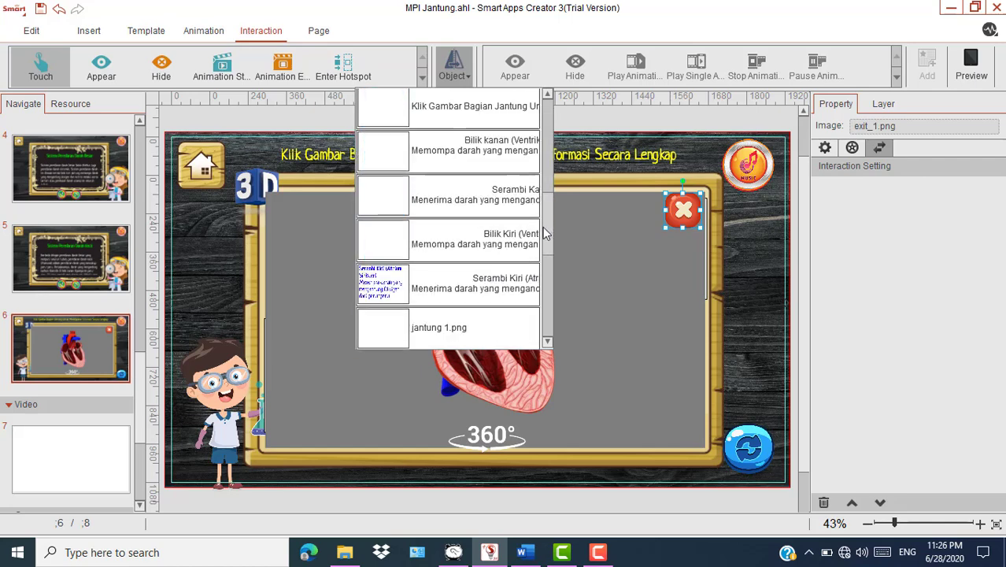
scroll(504, 233, "down", 5)
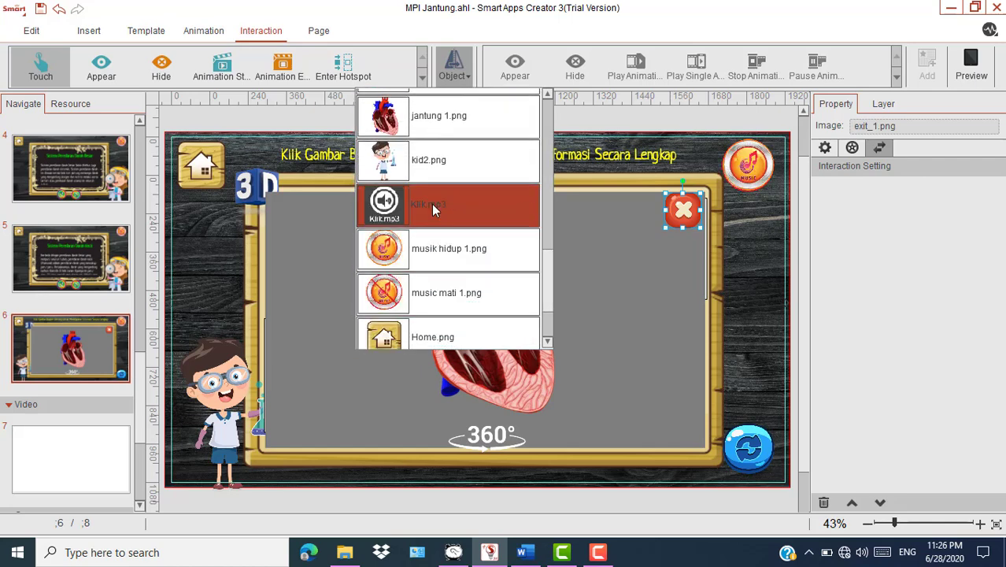
left_click(432, 204)
left_click(636, 71)
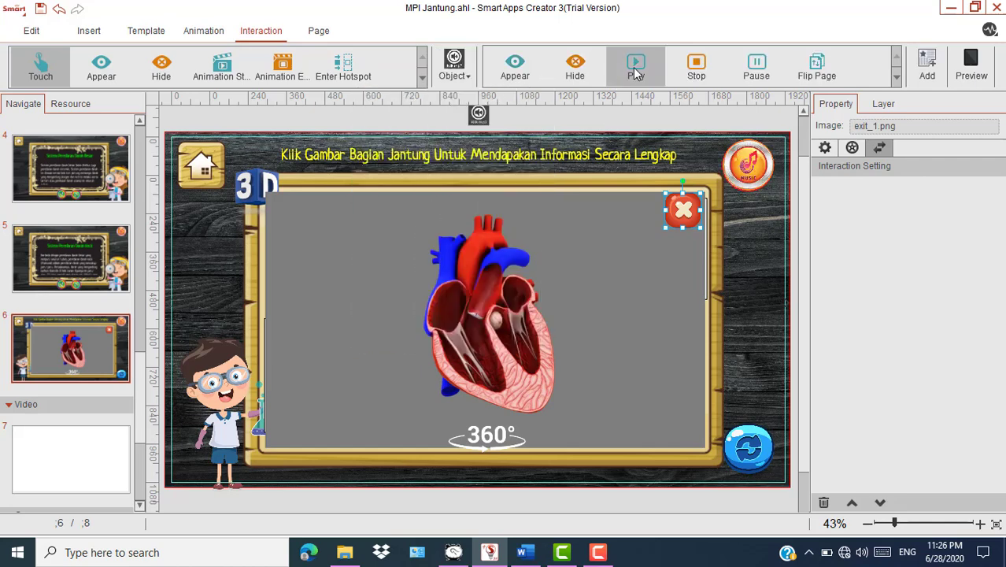
left_click(926, 69)
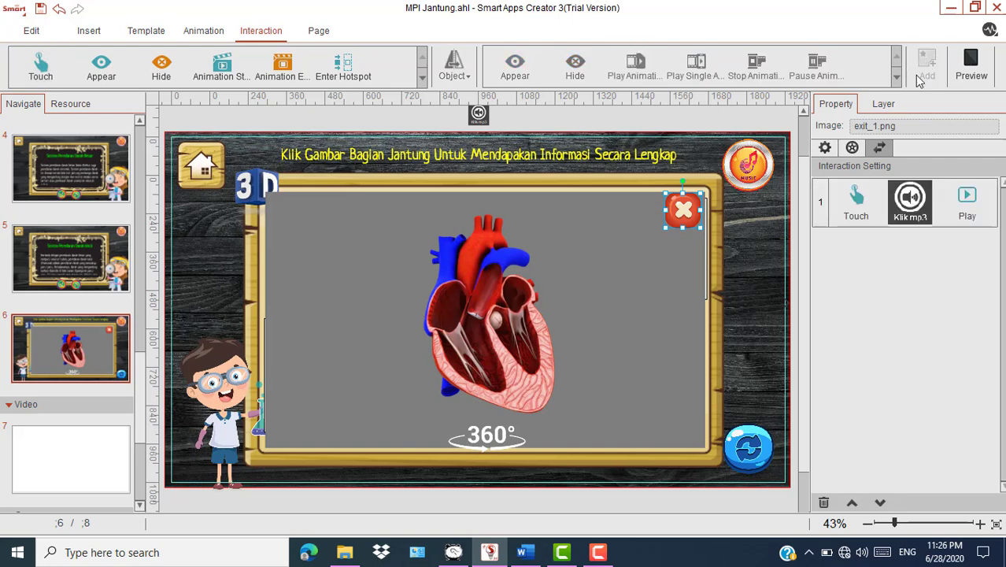
Add an interaction to the blue reload icon that plays Klik.mp3 on touch
left_click(758, 451)
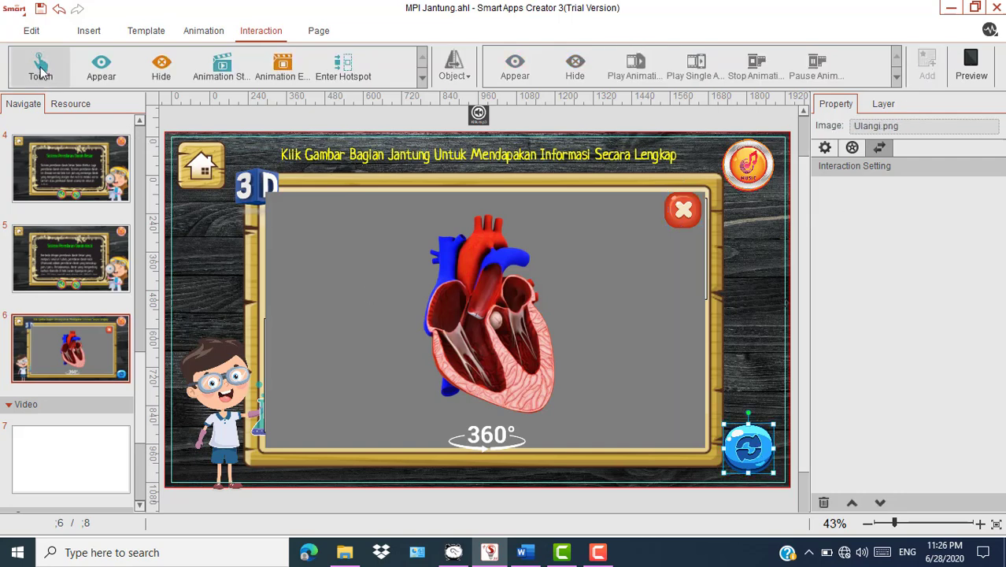
left_click(468, 79)
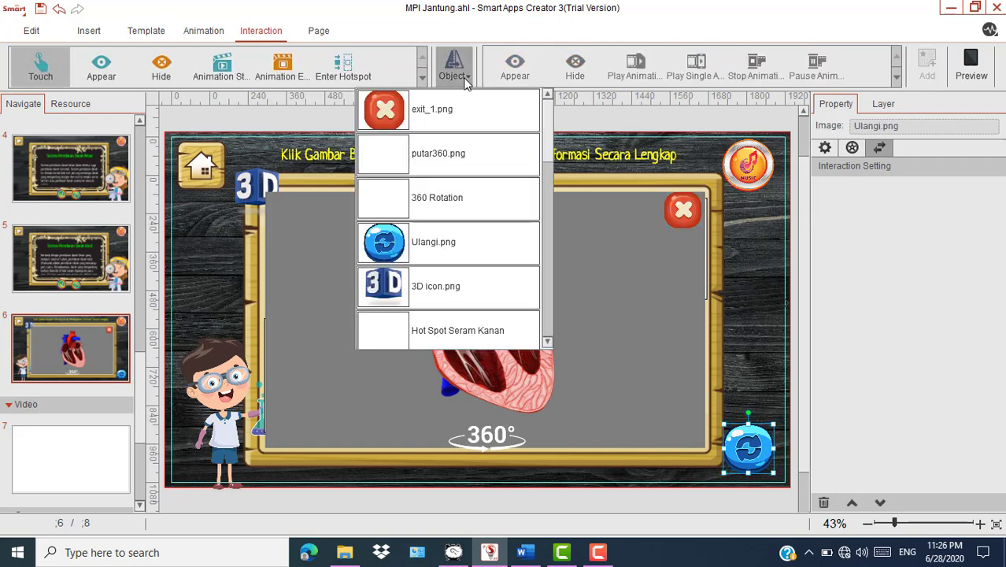
left_click_drag(549, 131, 549, 300)
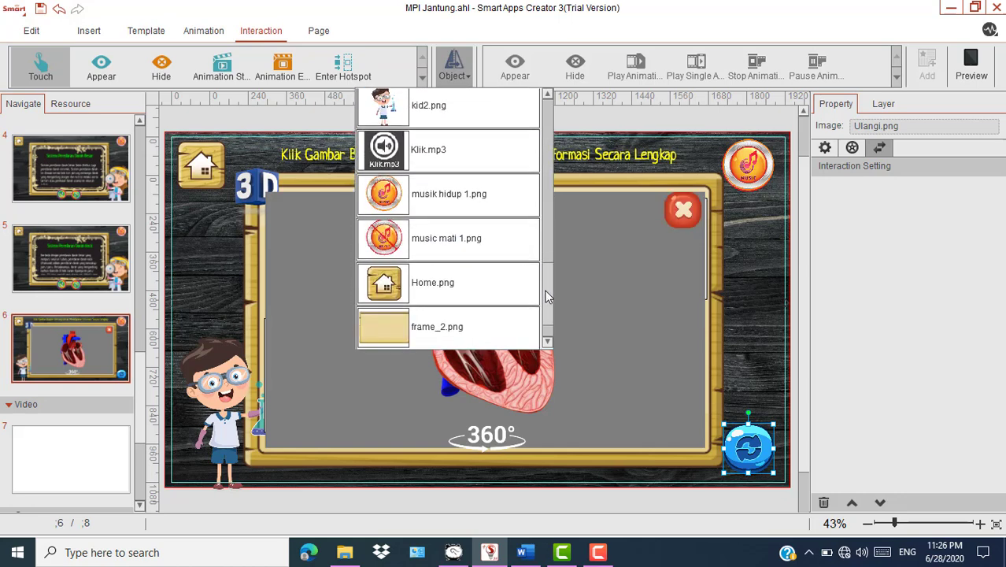
left_click(436, 153)
left_click(637, 70)
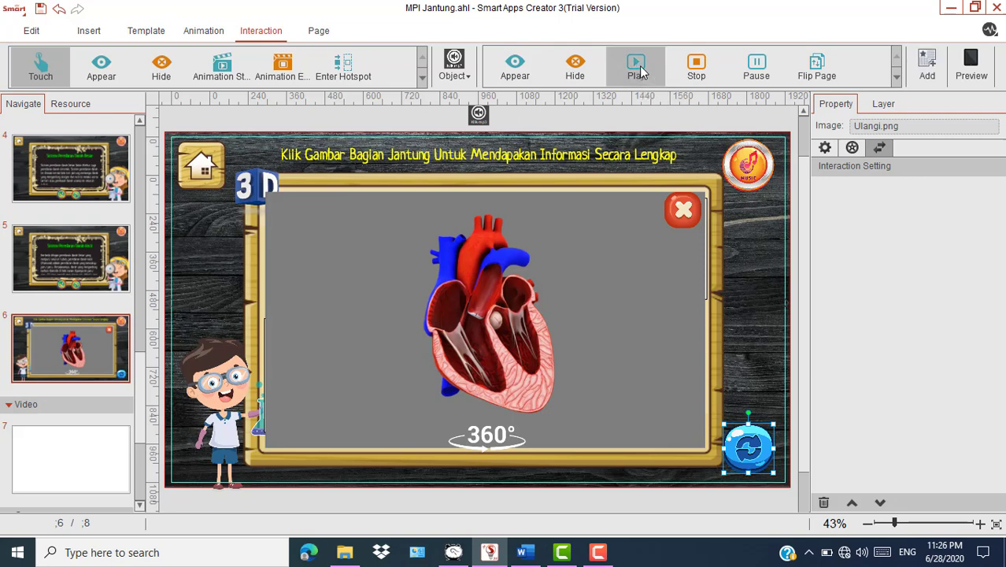
left_click(929, 64)
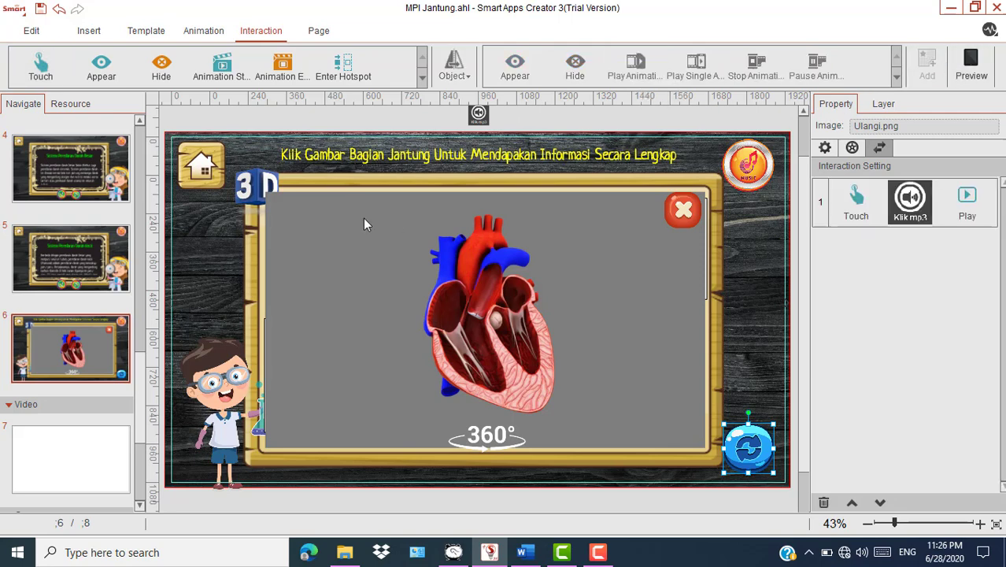
Add an interaction to the 3D icon that makes putar360.png appear on touch
left_click(256, 187)
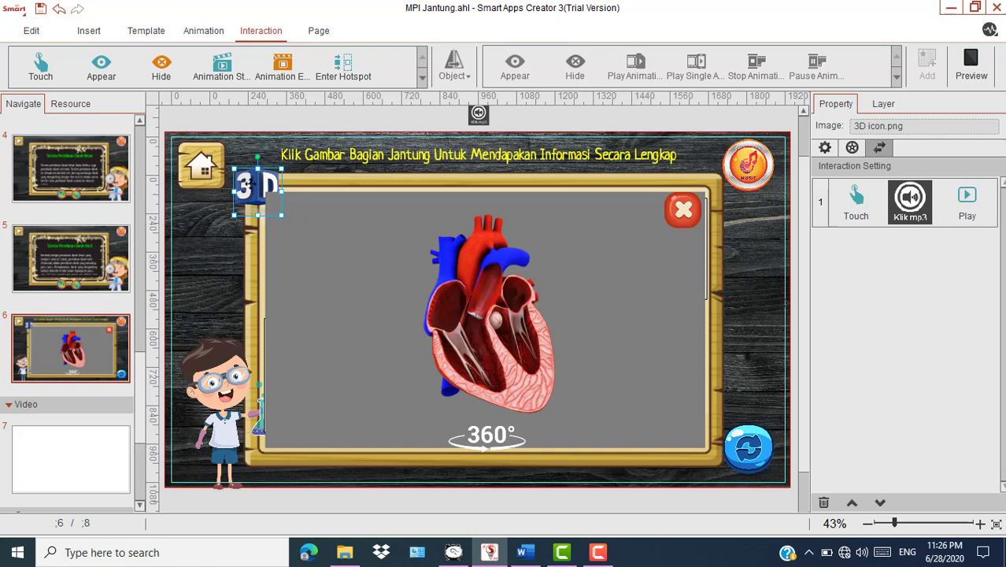
left_click(41, 70)
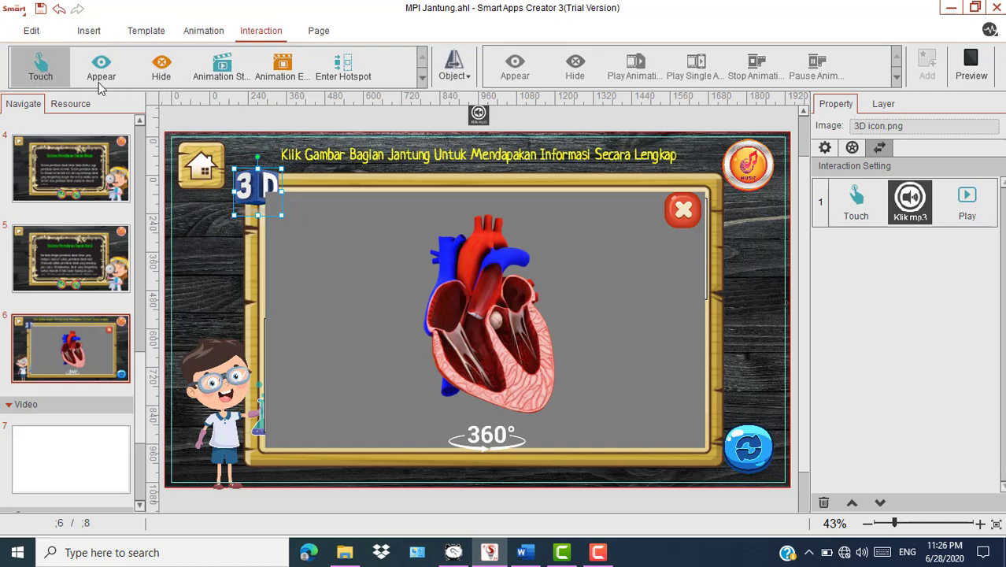
left_click(465, 73)
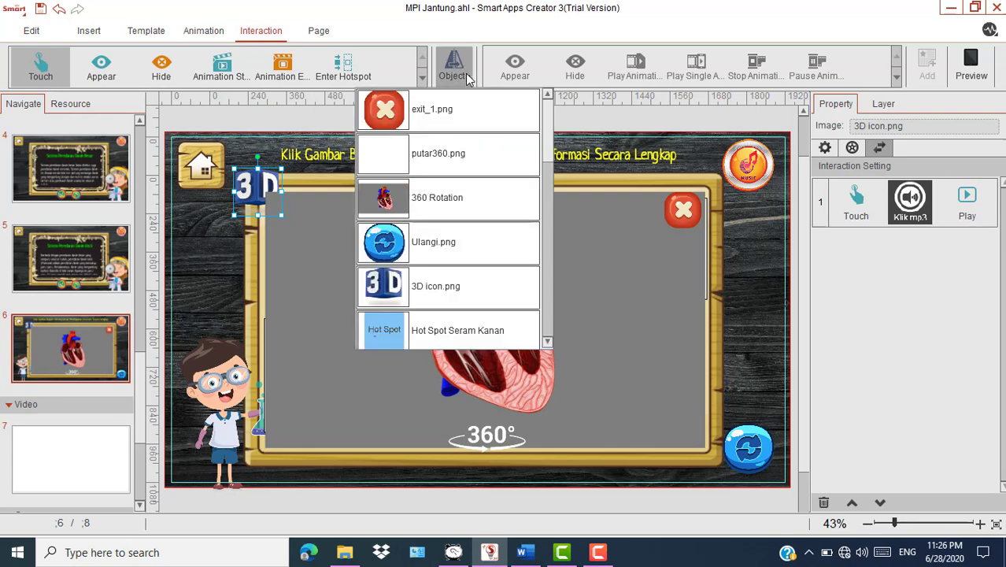
left_click(430, 156)
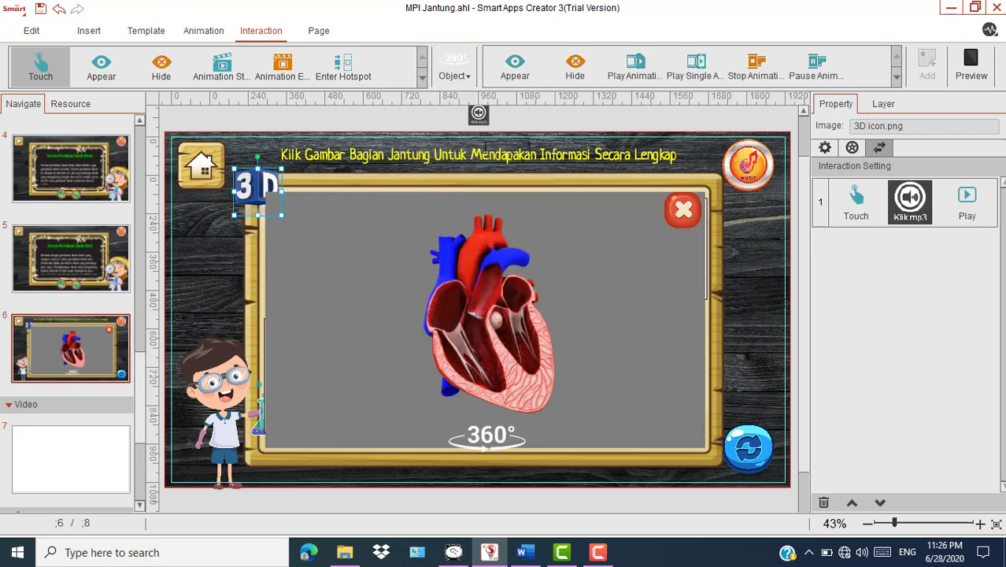
left_click(517, 69)
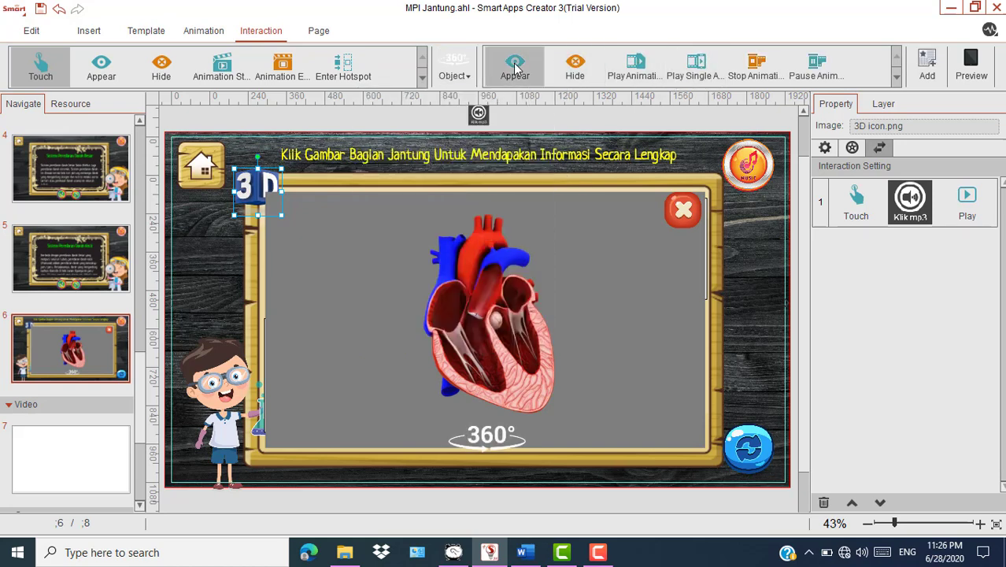
left_click(925, 67)
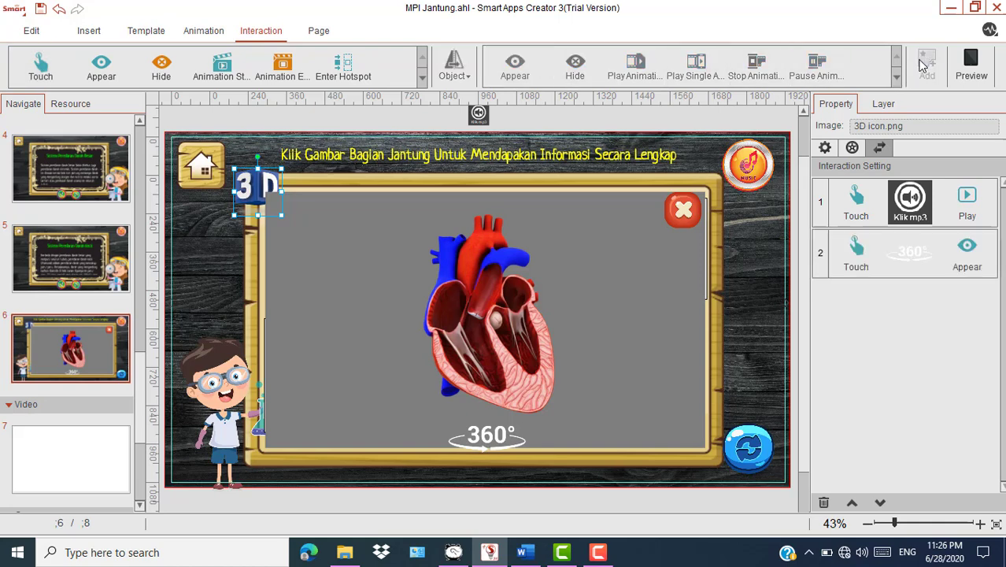
Add an interaction to the 3D icon that makes exit_1.png appear on touch
left_click(40, 67)
left_click(464, 77)
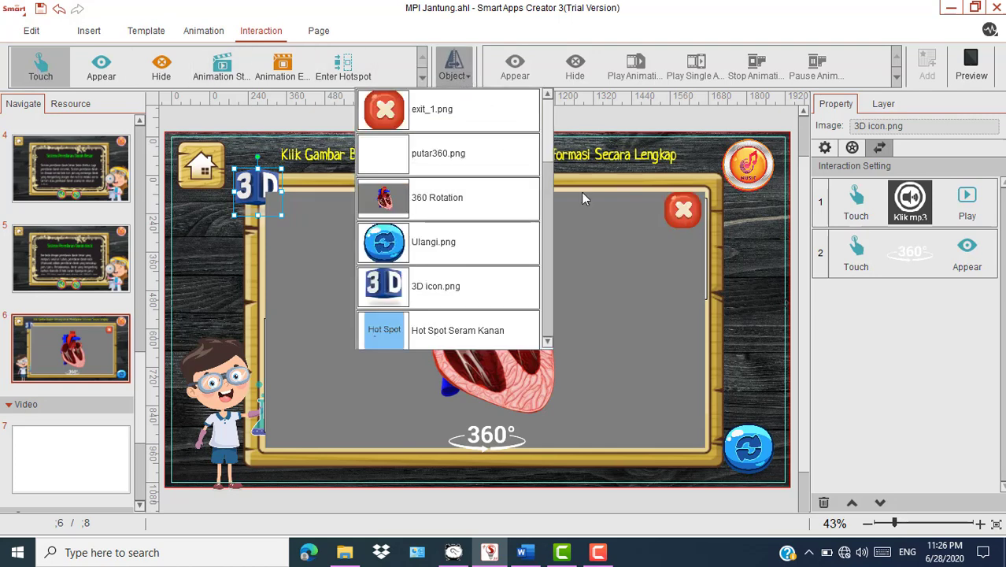
left_click(436, 111)
left_click(540, 83)
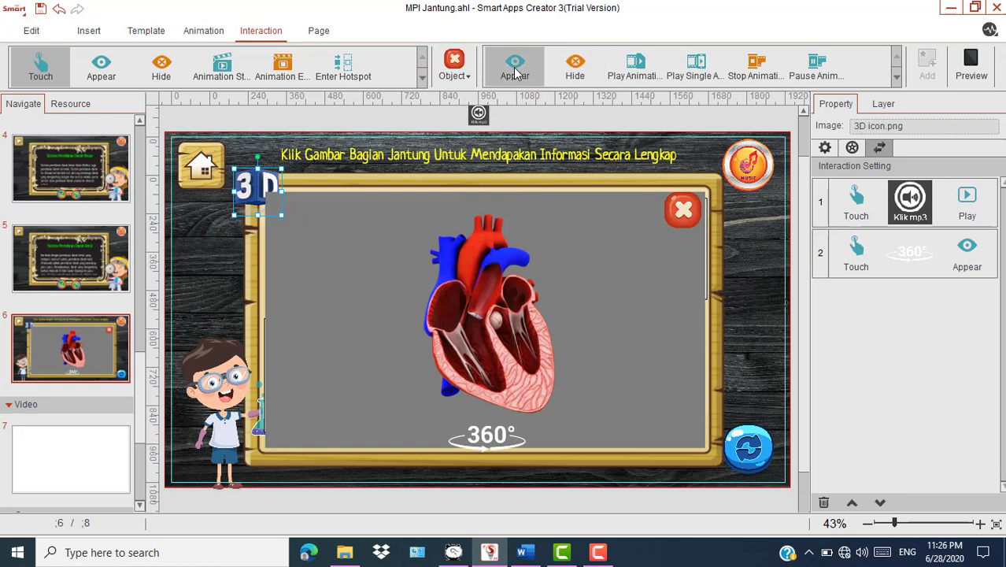
left_click(927, 67)
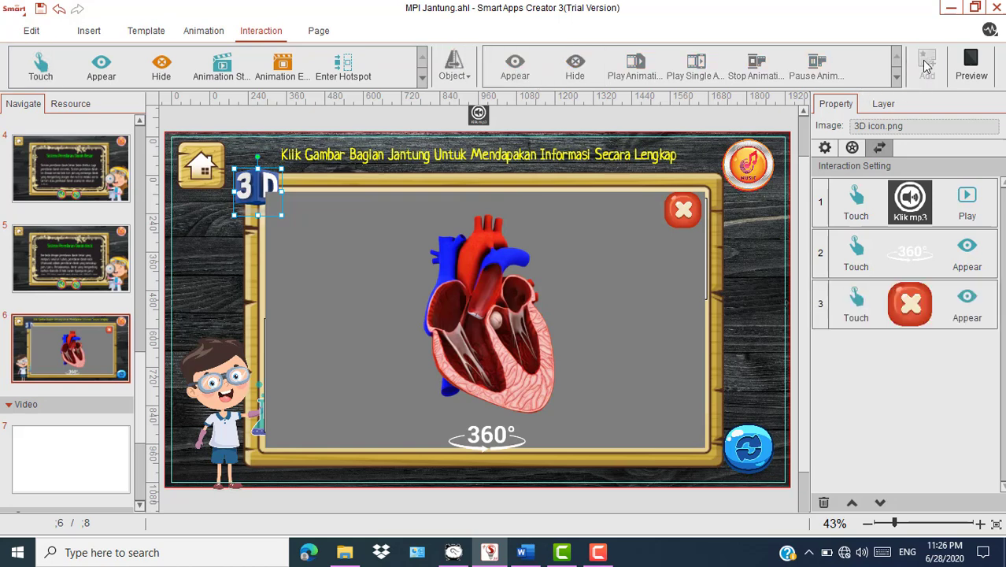
Add an interaction to the 3D icon that makes the 360 Rotation object appear on touch
left_click(41, 73)
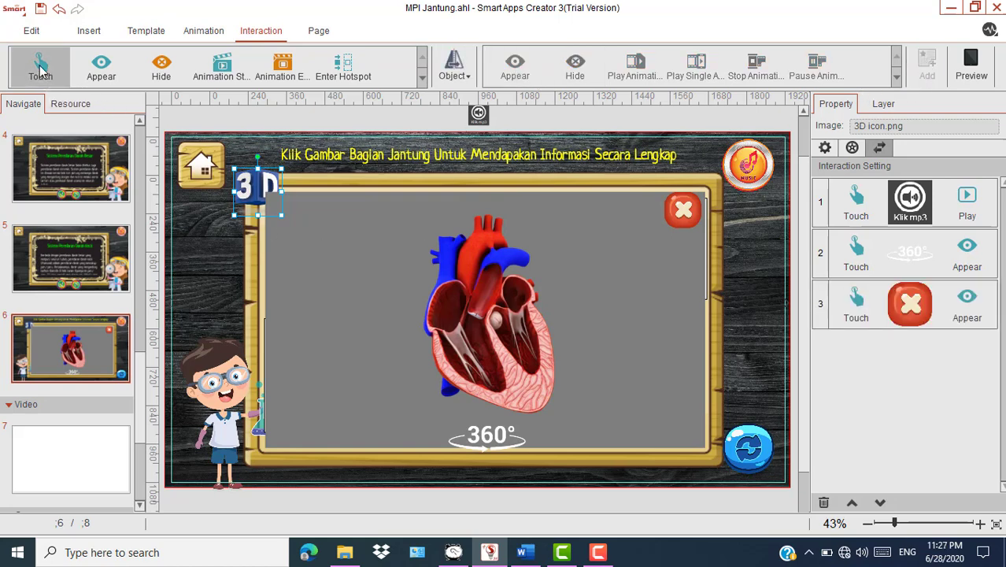
left_click(461, 76)
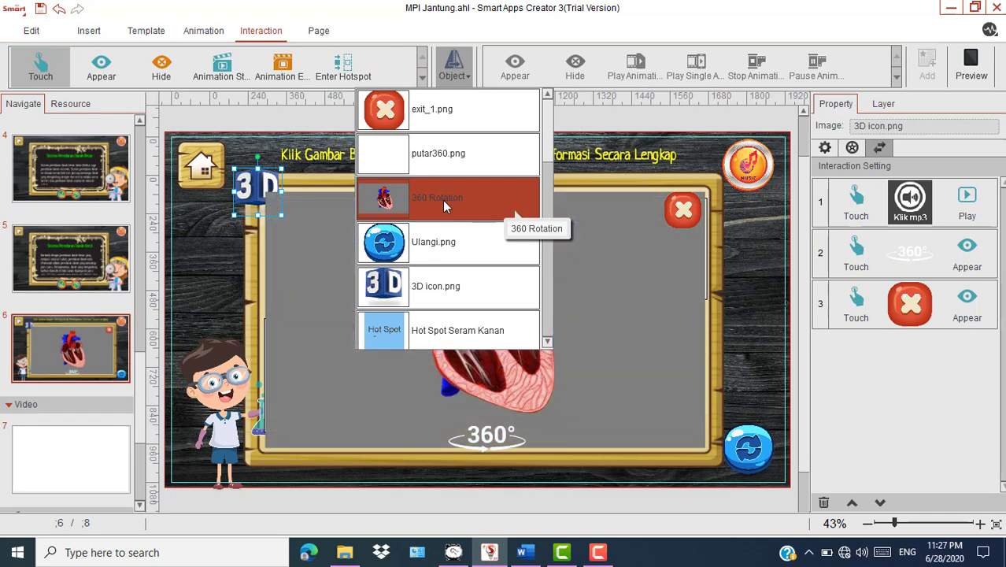
left_click(440, 200)
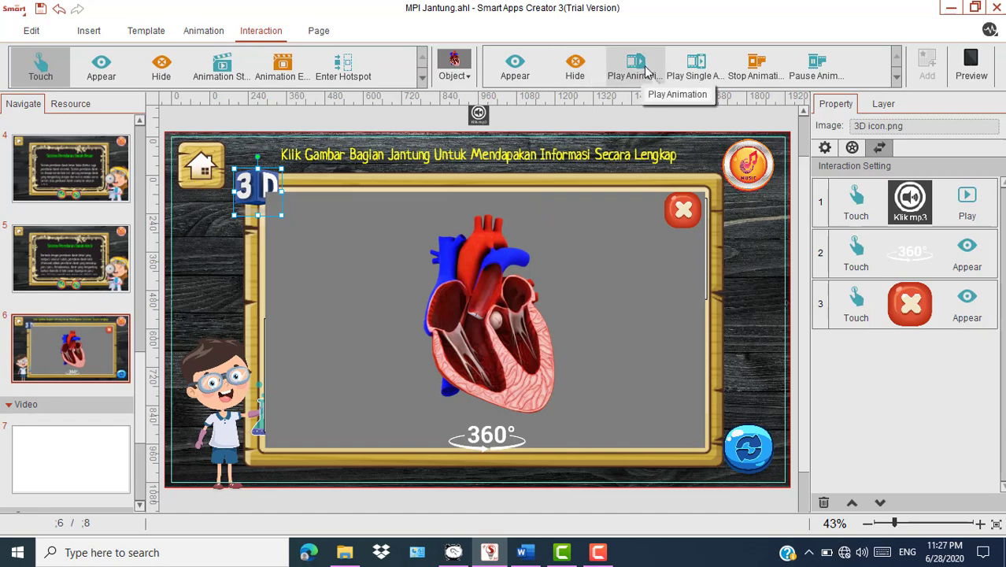
left_click(513, 71)
left_click(927, 66)
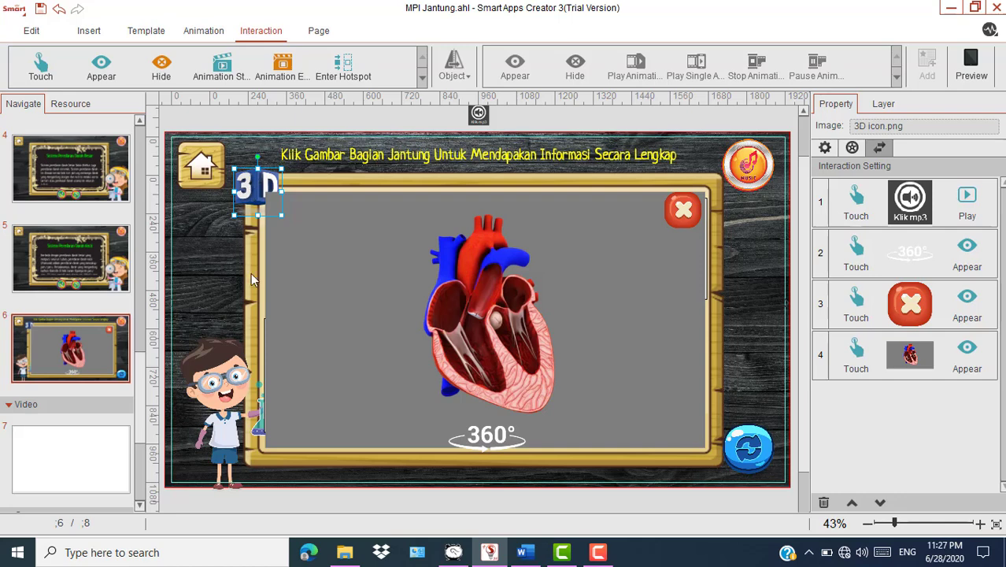
Bring the boy image kid2.png and the 3D icon to the front of the page
left_click(226, 392)
right_click(226, 391)
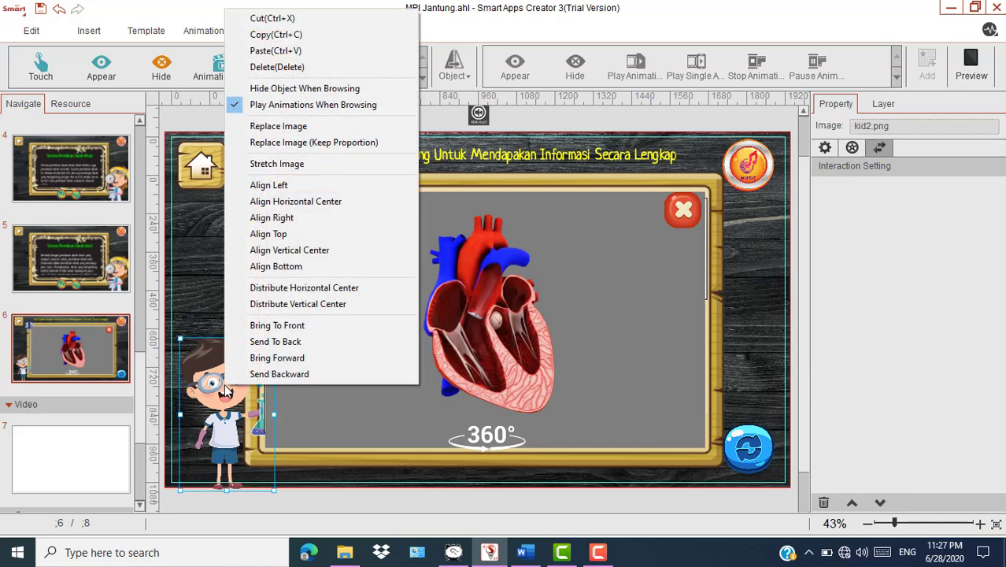
left_click(271, 325)
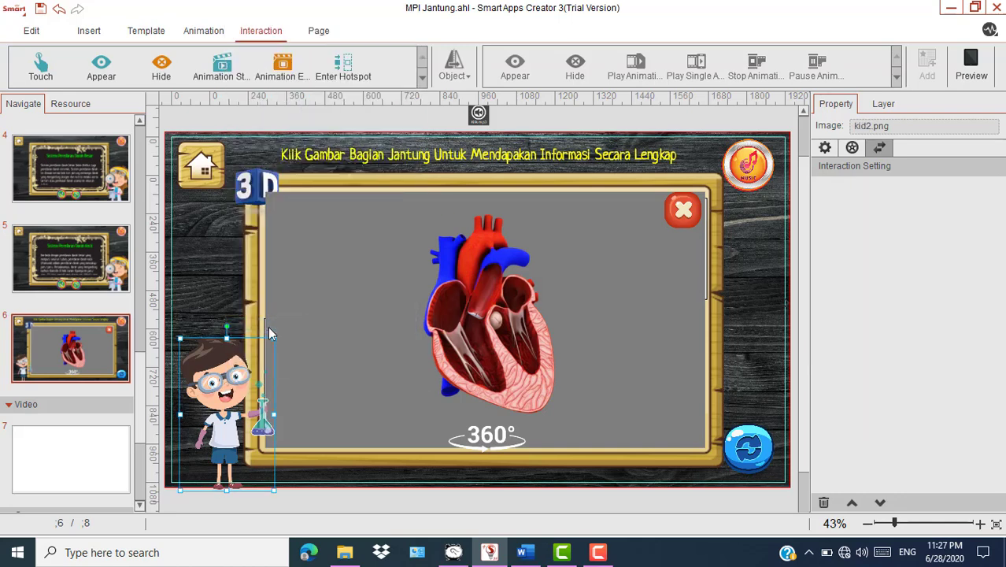
left_click(253, 187)
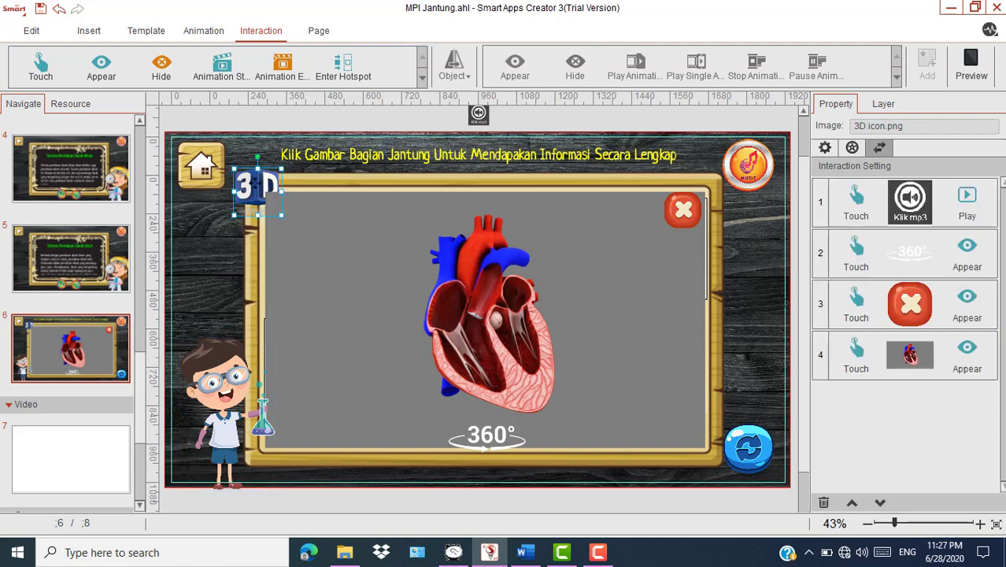
right_click(254, 189)
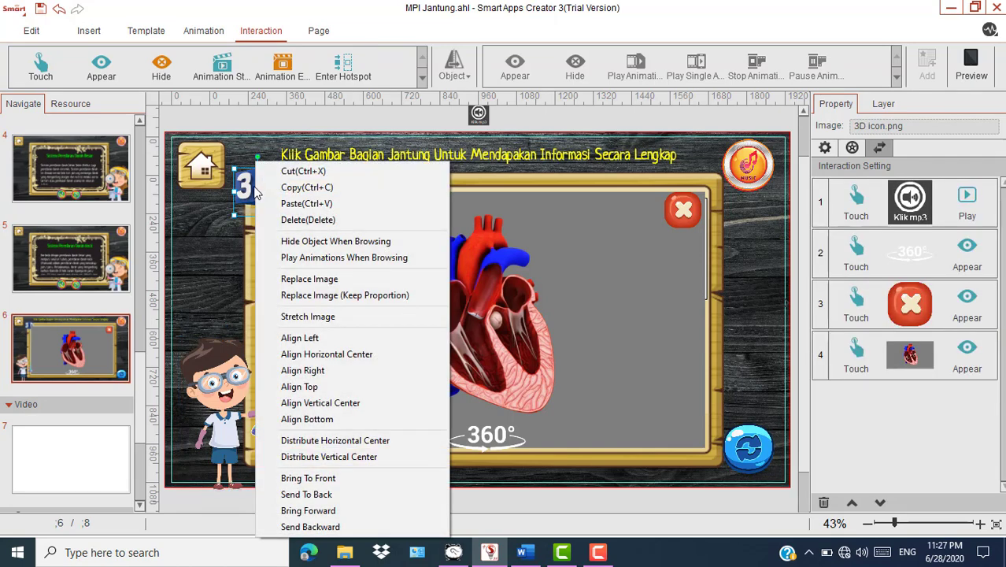
left_click(312, 482)
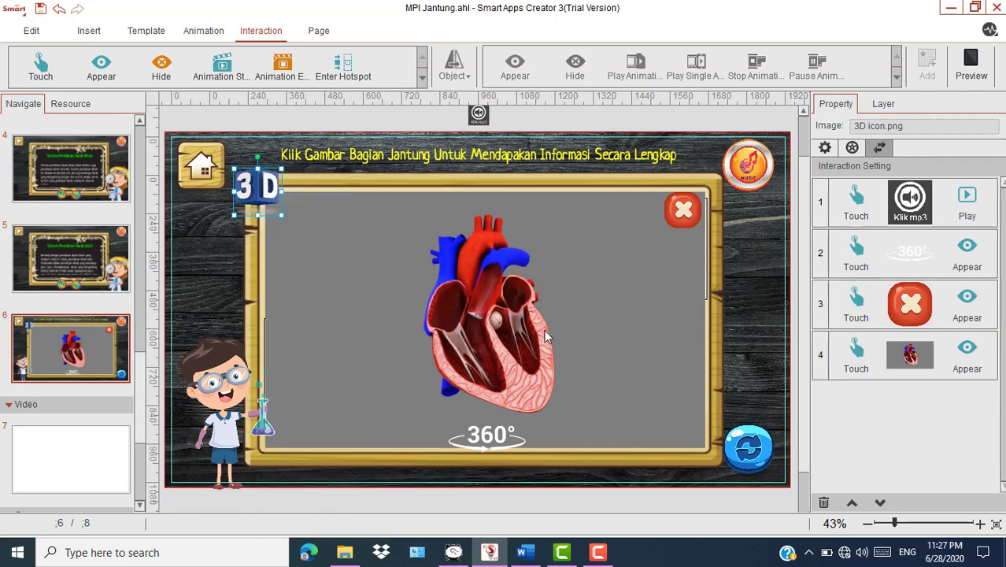
Preview page 6, toggle the music button in it and close the preview
left_click(971, 62)
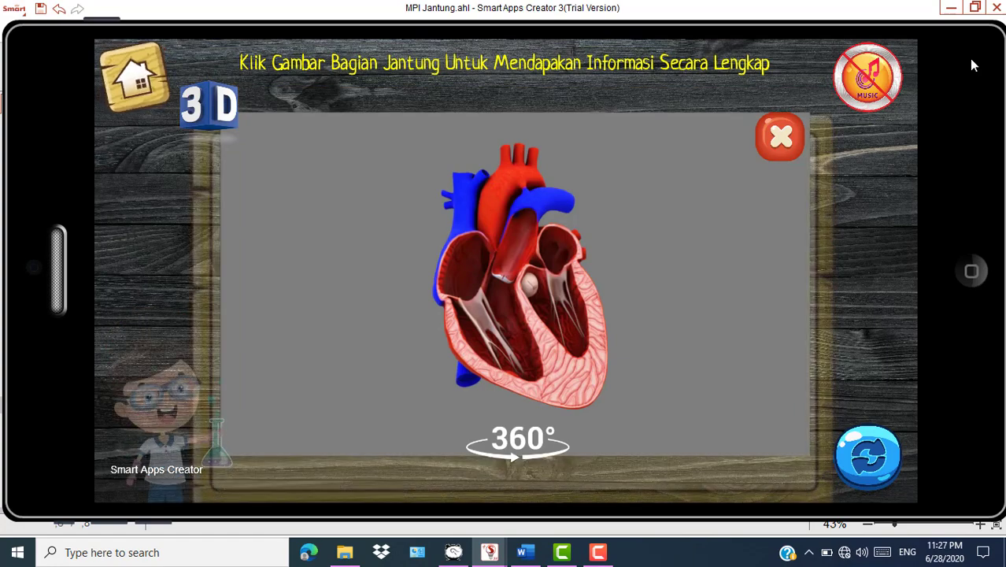
left_click(885, 92)
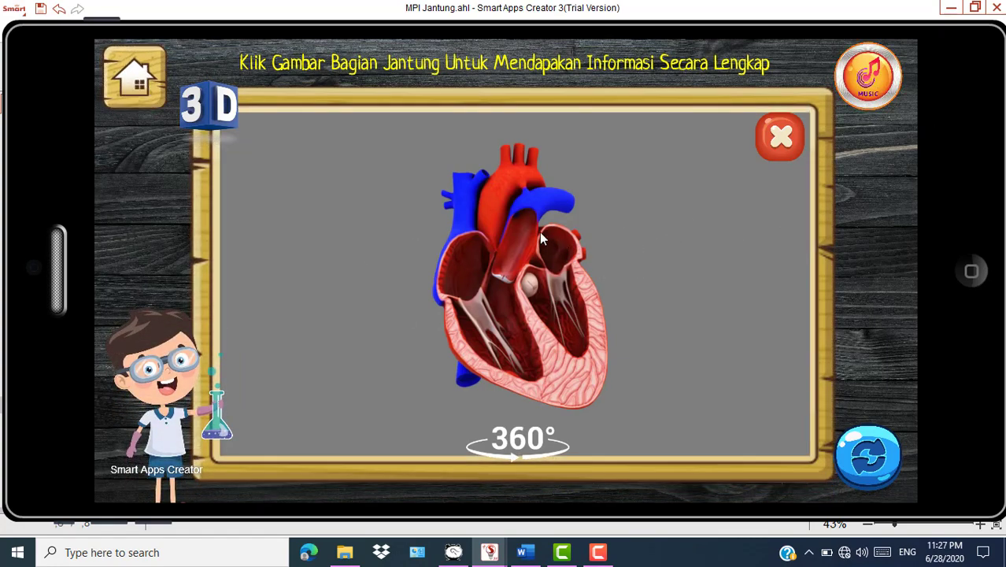
left_click(975, 269)
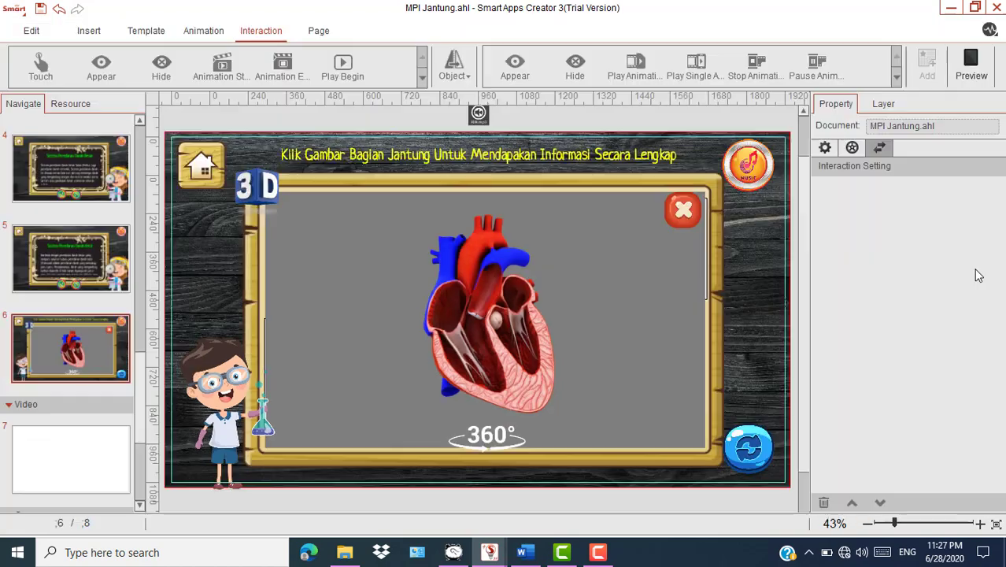
Enable Hide Object When Browsing for the 3D icon, the red exit icon, the 360° image and the 360 Rotation object
left_click(267, 190)
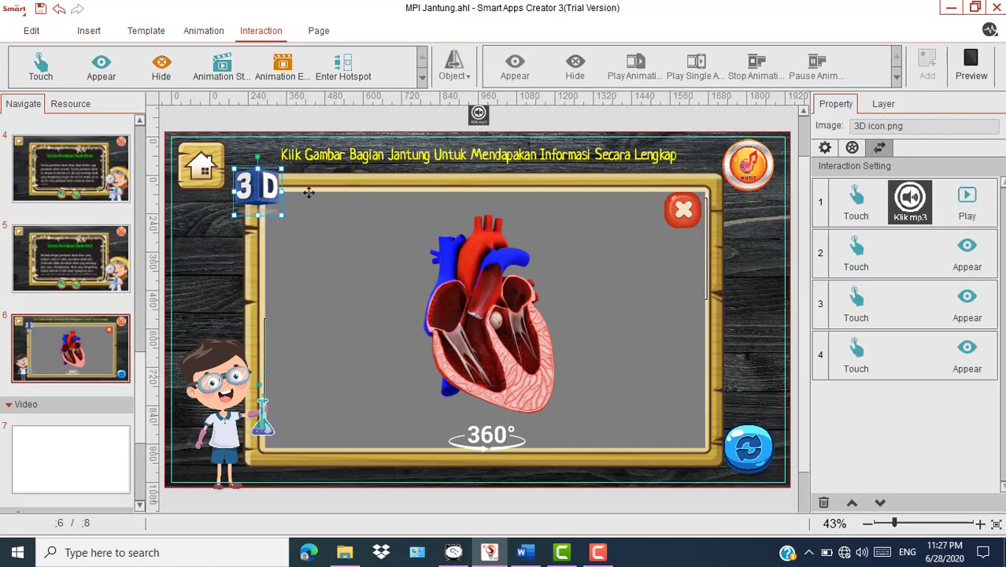
left_click(826, 149)
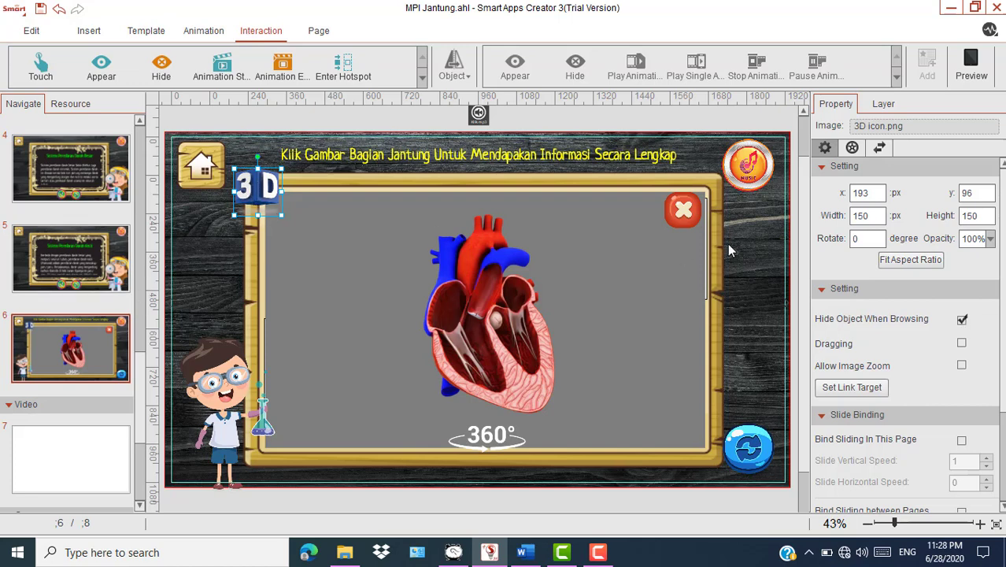
left_click(685, 211)
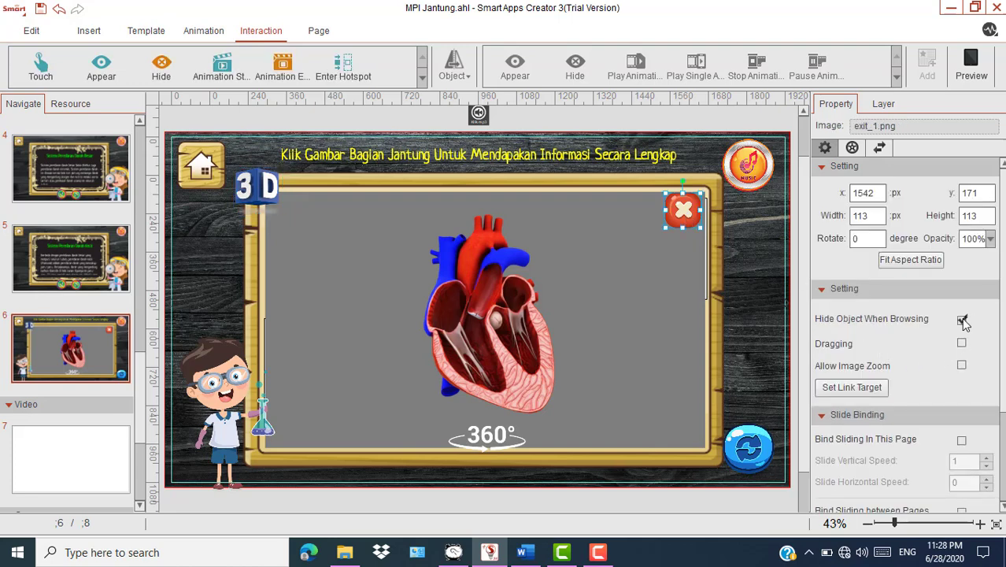
left_click(488, 435)
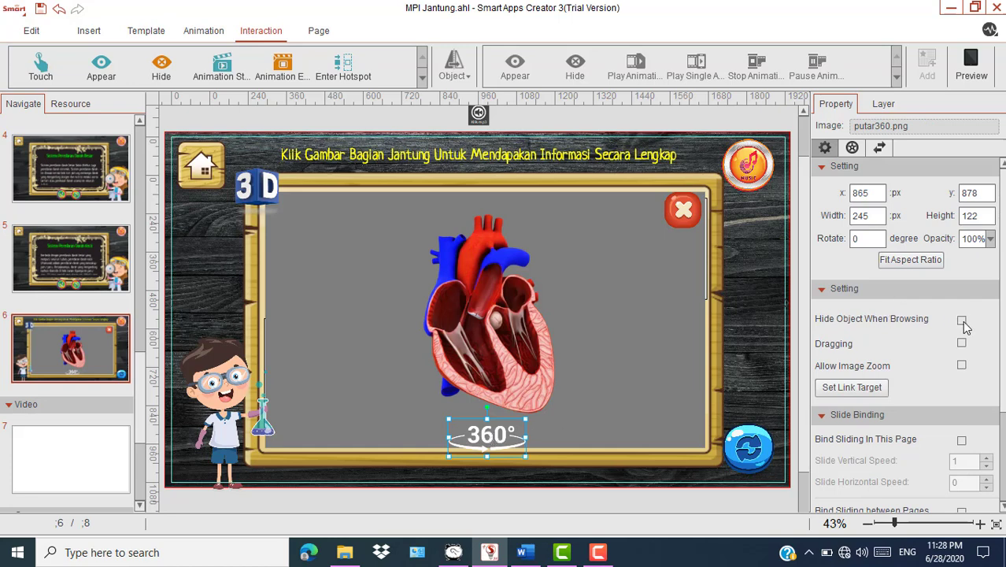
left_click(962, 322)
left_click(605, 327)
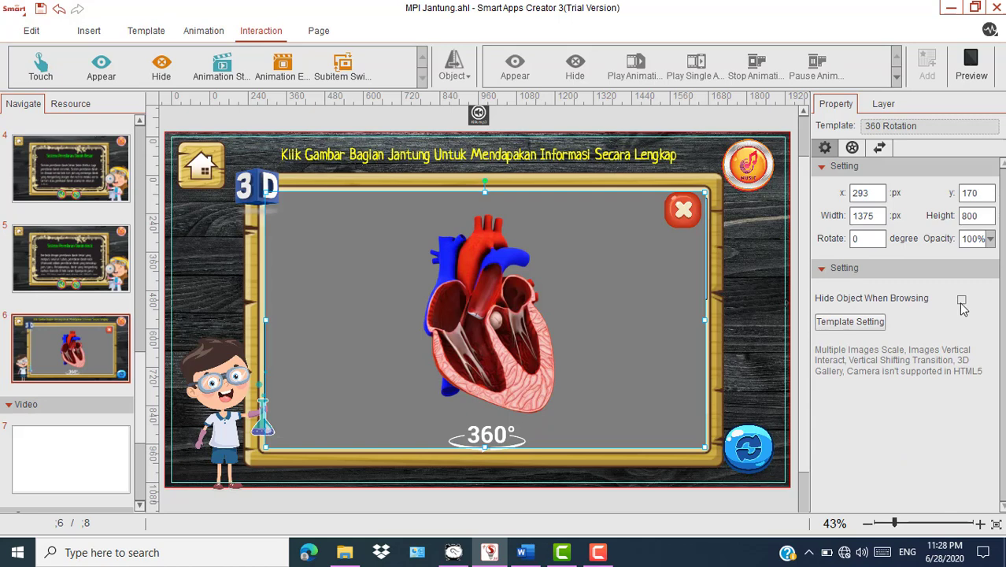
left_click(750, 449)
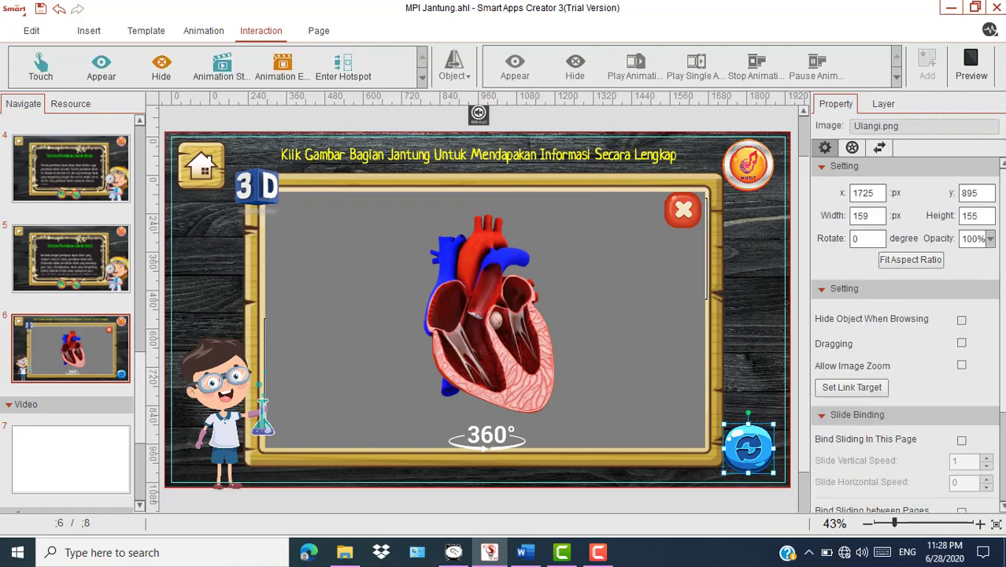
Preview the page again to check which objects start hidden, toggling the music button before closing the preview
left_click(971, 67)
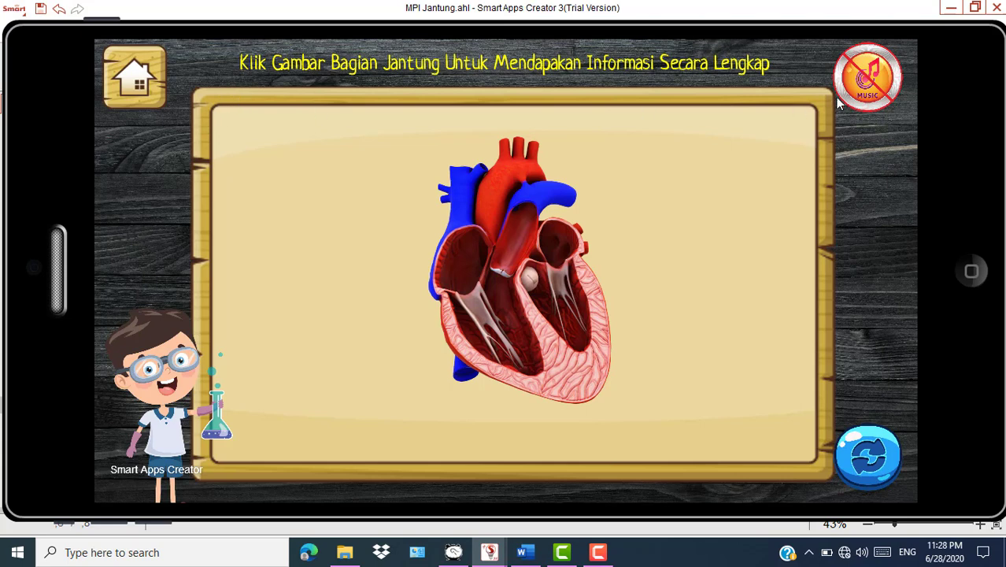
left_click(869, 76)
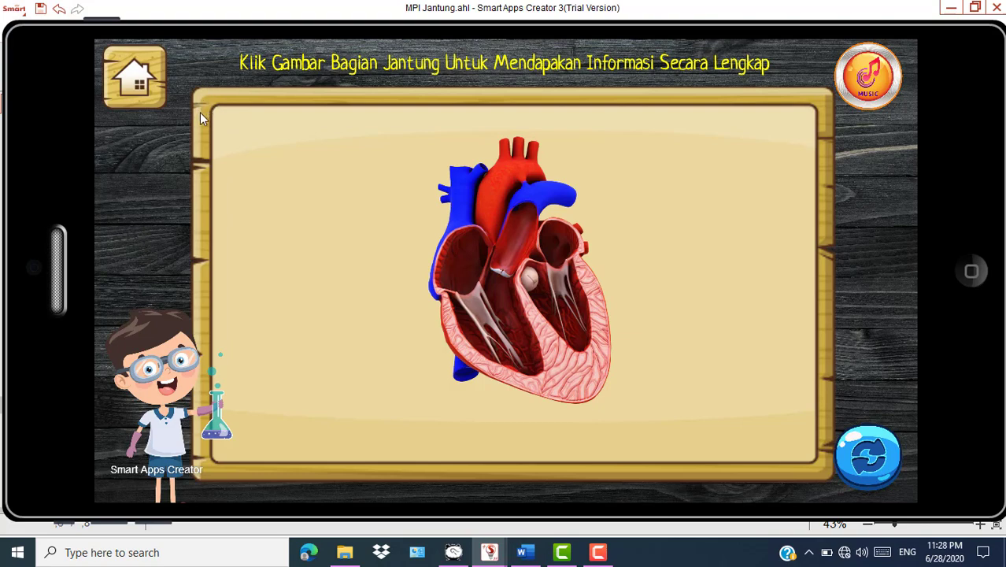
left_click(971, 274)
Turn off Hide Object When Browsing for the 3D icon
left_click(258, 189)
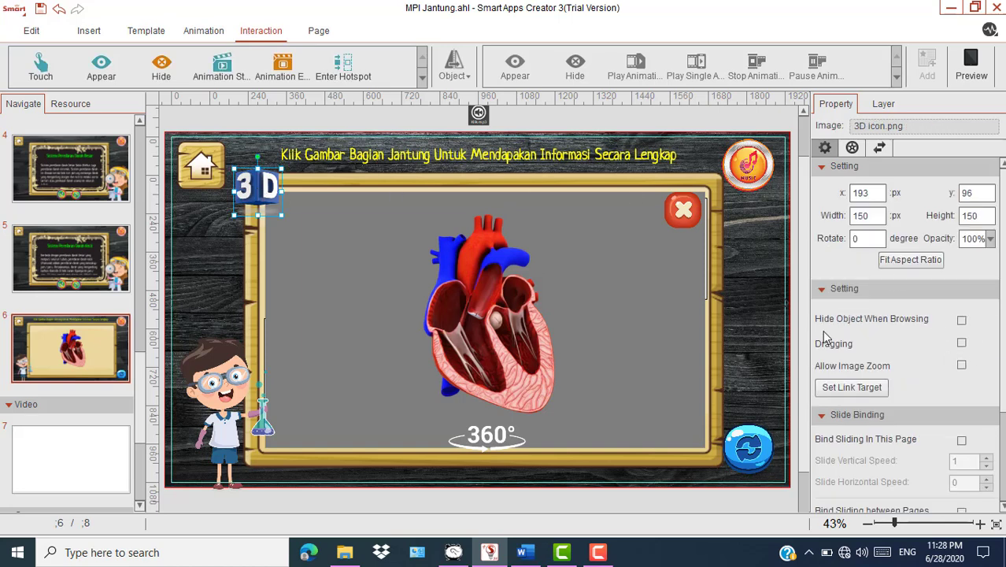
Preview page 6 to test the music button, both atrium hotspots and the 3D icon, closing the preview at the end
left_click(970, 65)
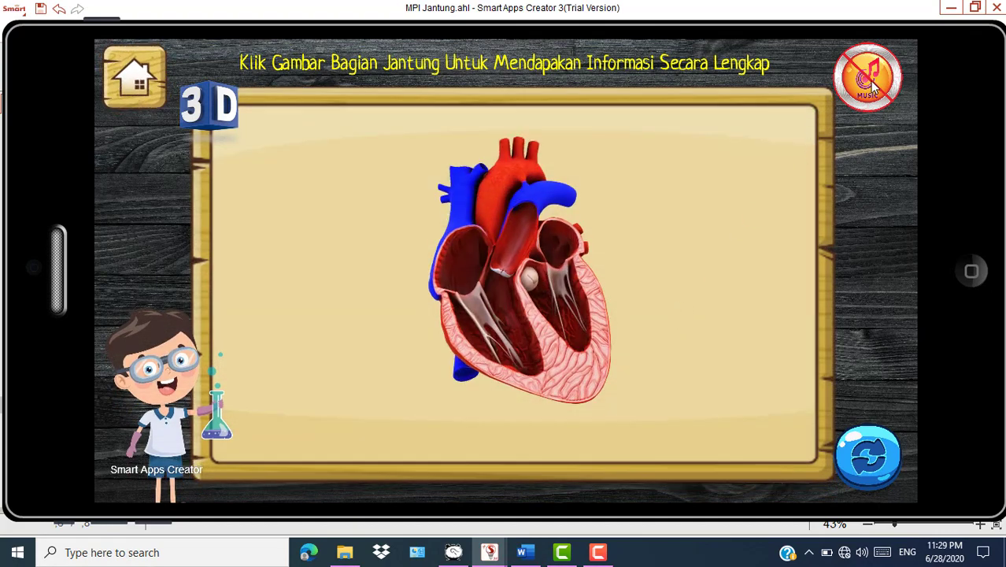
left_click(871, 83)
left_click(561, 241)
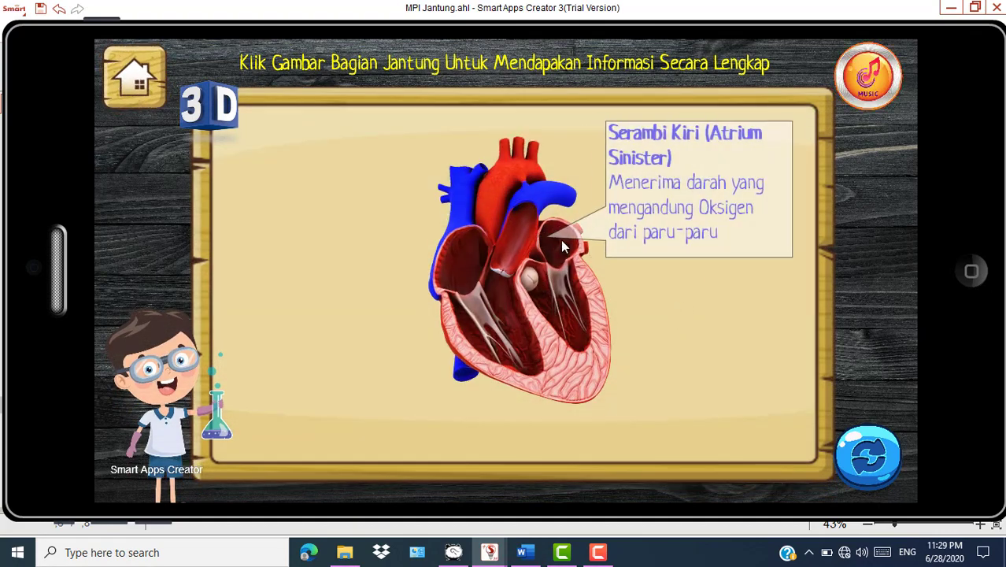
left_click(464, 257)
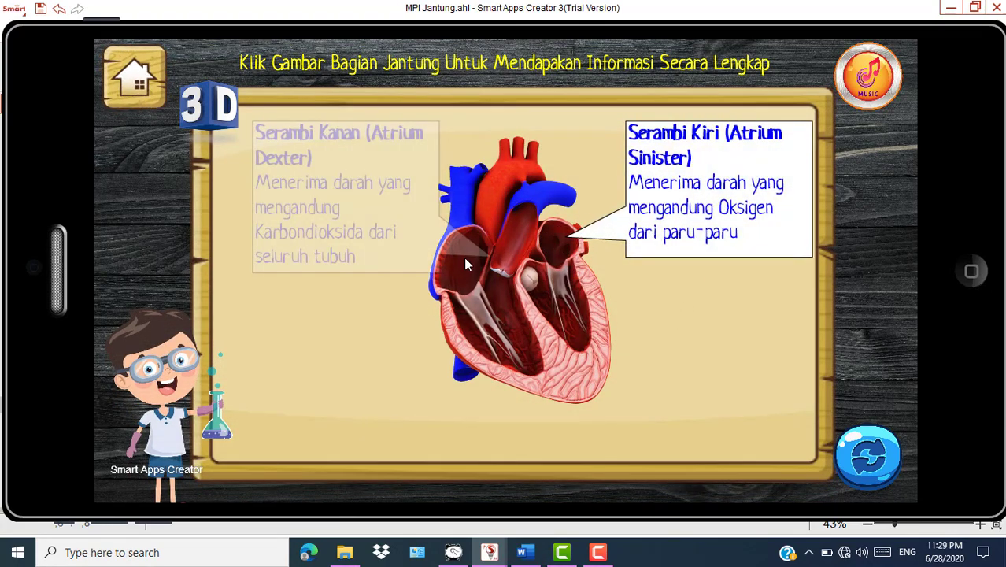
left_click(210, 113)
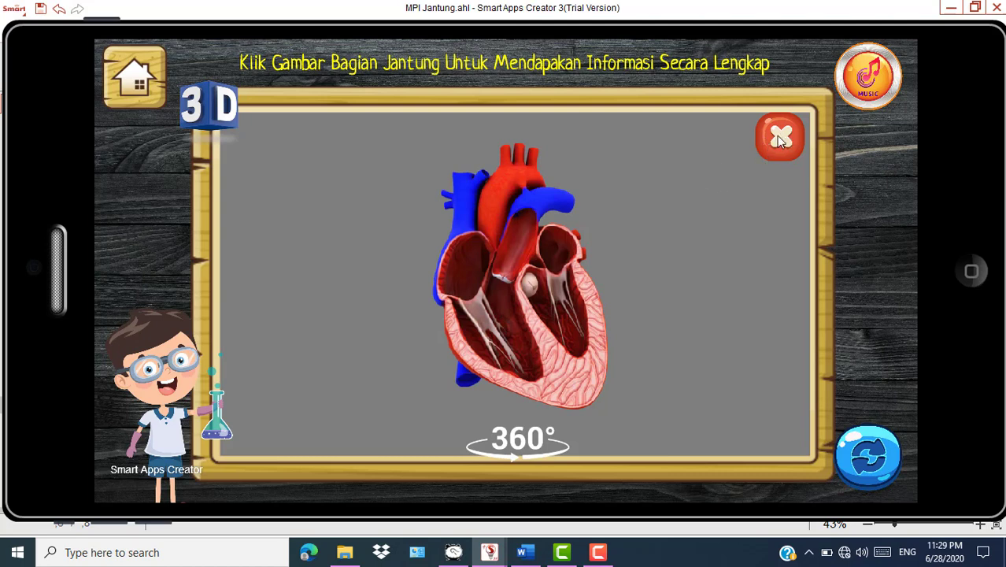
left_click(982, 271)
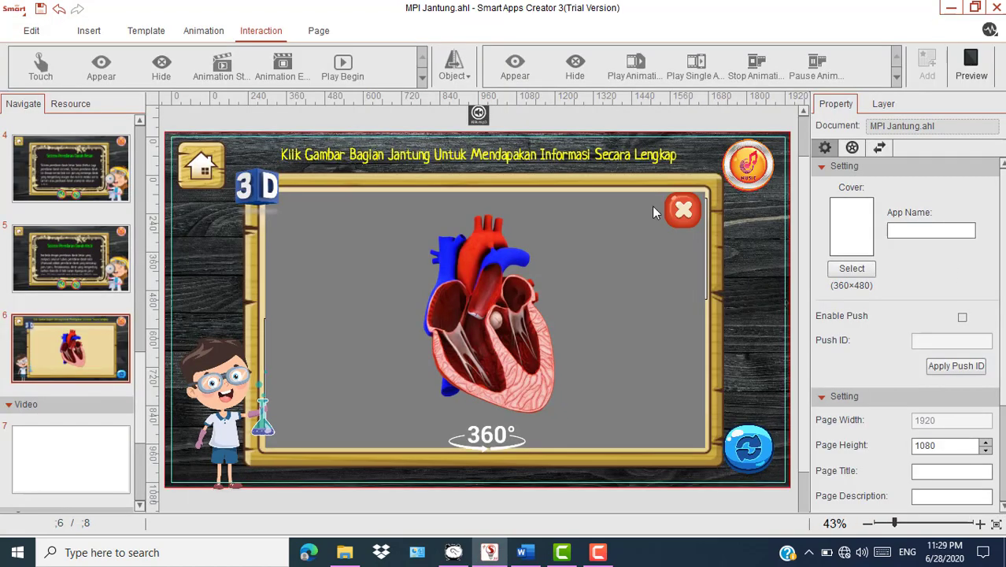
Add a Touch interaction to the red exit icon (exit_1.png) that hides the icon itself
left_click(682, 209)
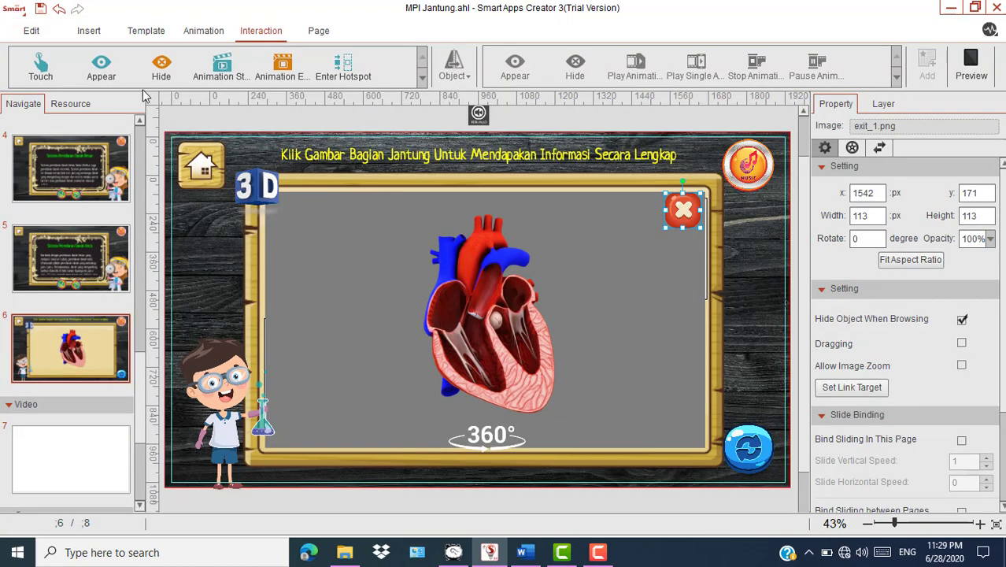
left_click(46, 71)
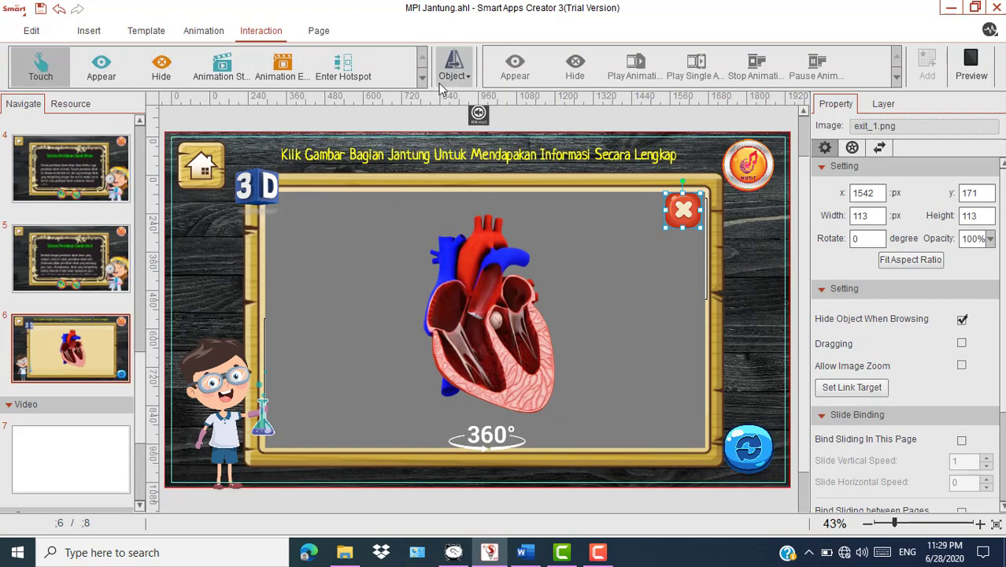
left_click(467, 75)
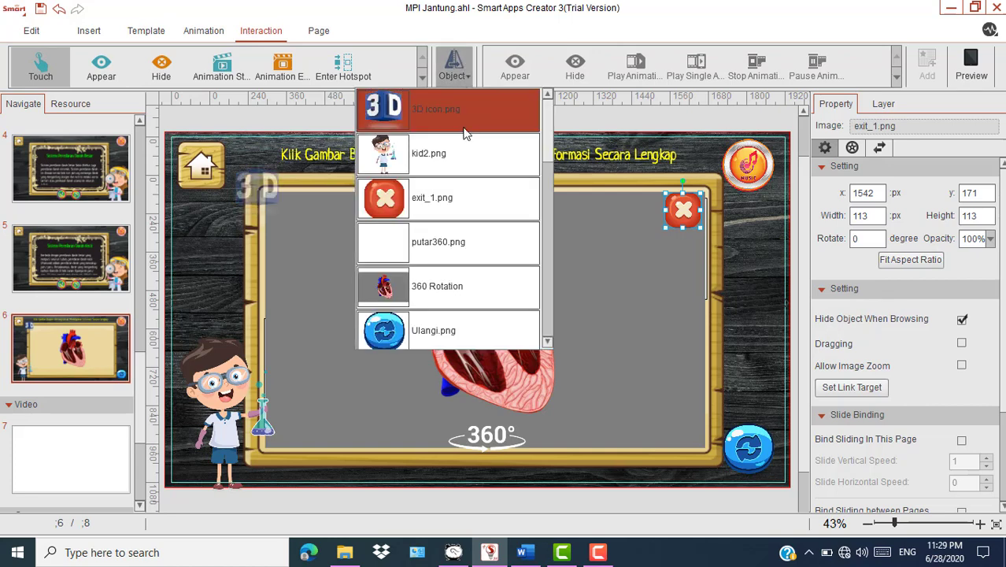
left_click(442, 203)
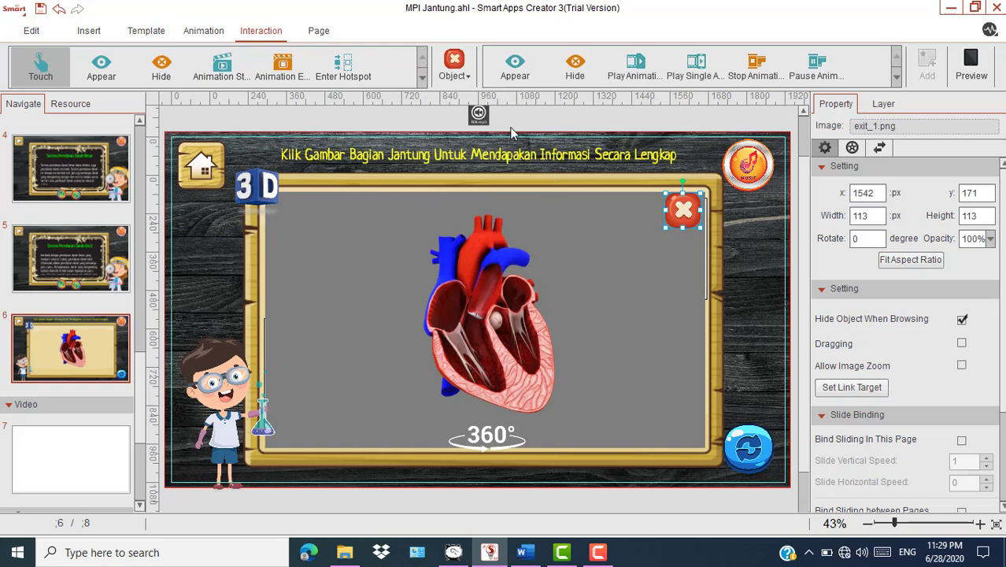
left_click(575, 70)
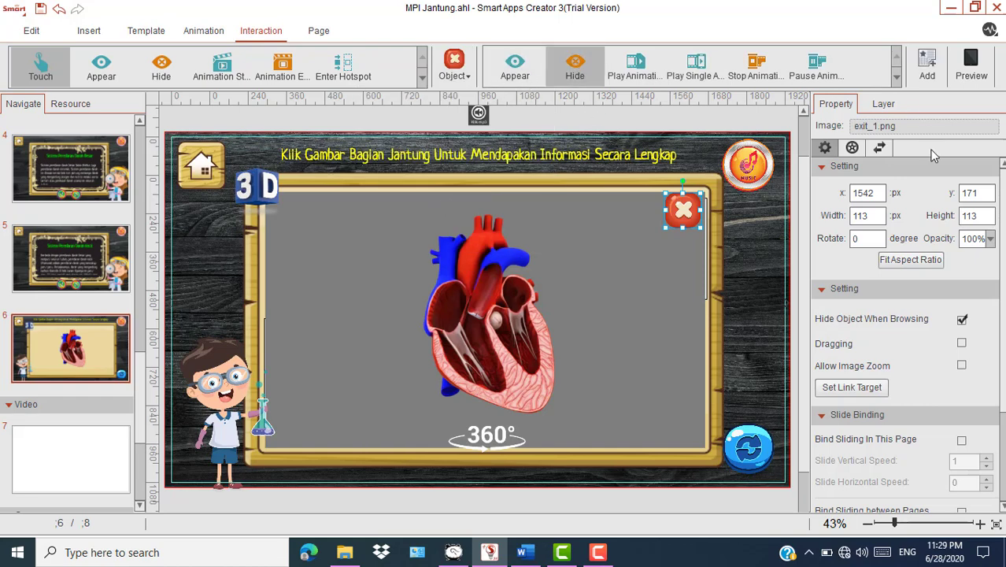
left_click(881, 150)
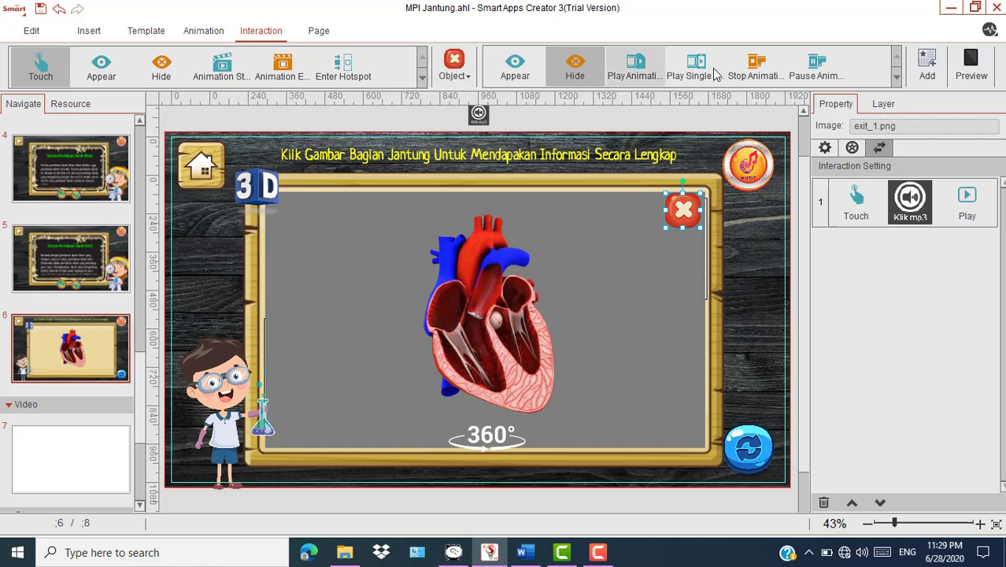
left_click(928, 63)
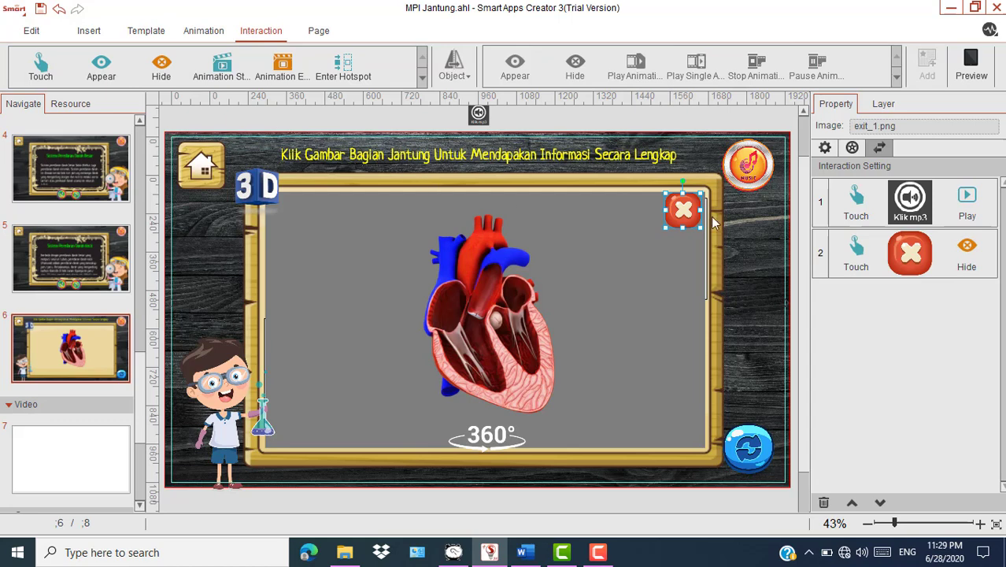
Add another Touch interaction to the exit icon that hides the 360° image putar360.png
left_click(31, 66)
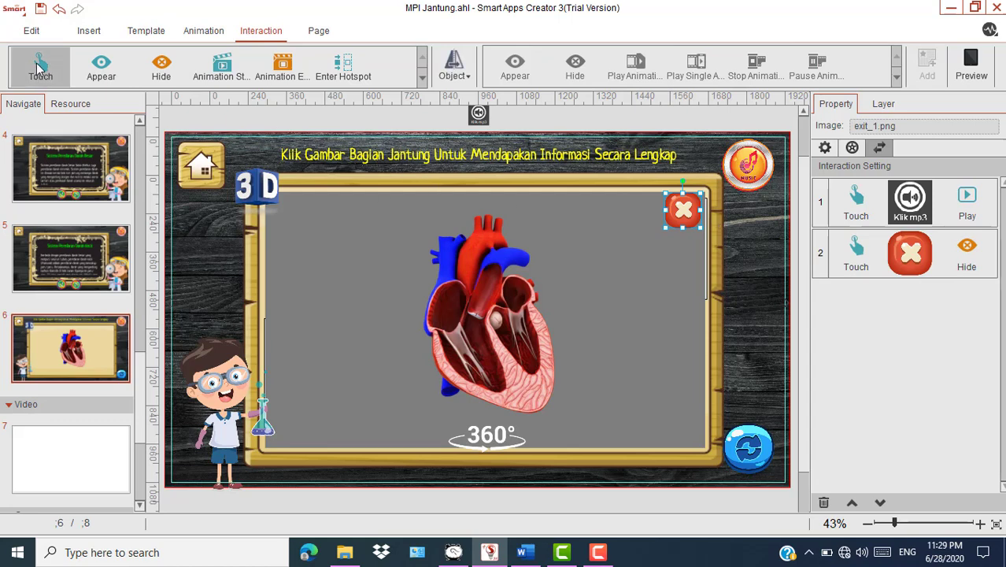
left_click(463, 79)
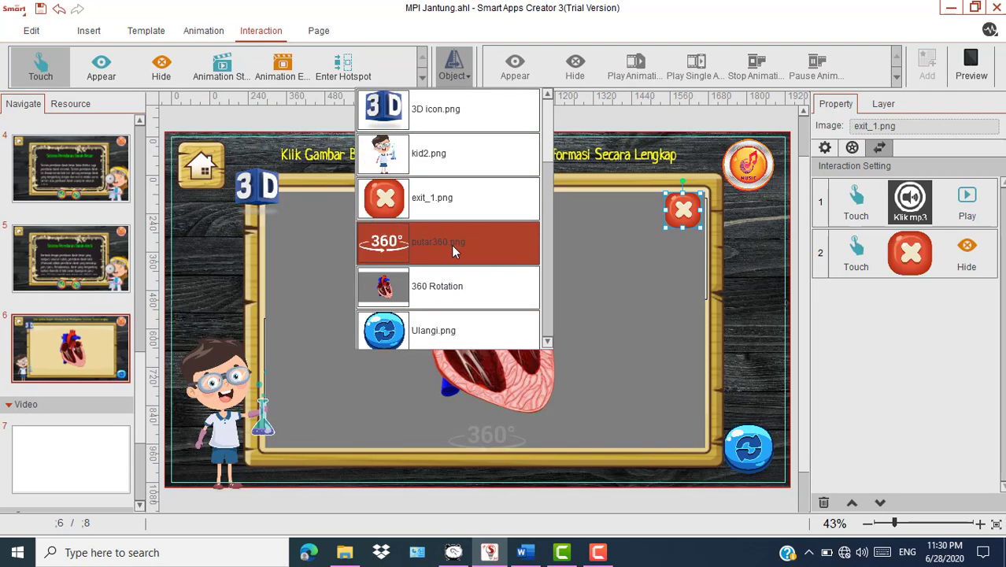
left_click(451, 244)
left_click(574, 64)
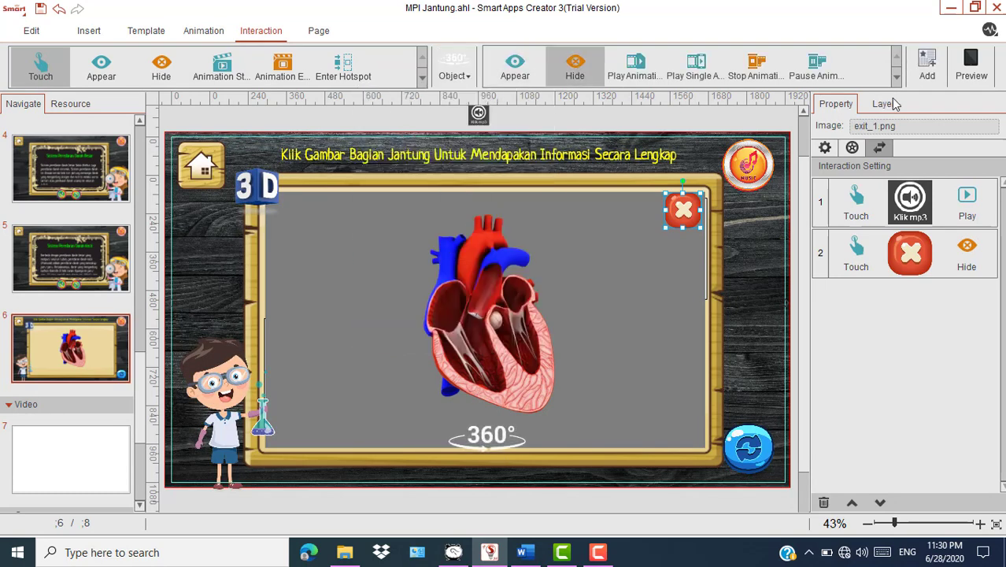
left_click(929, 65)
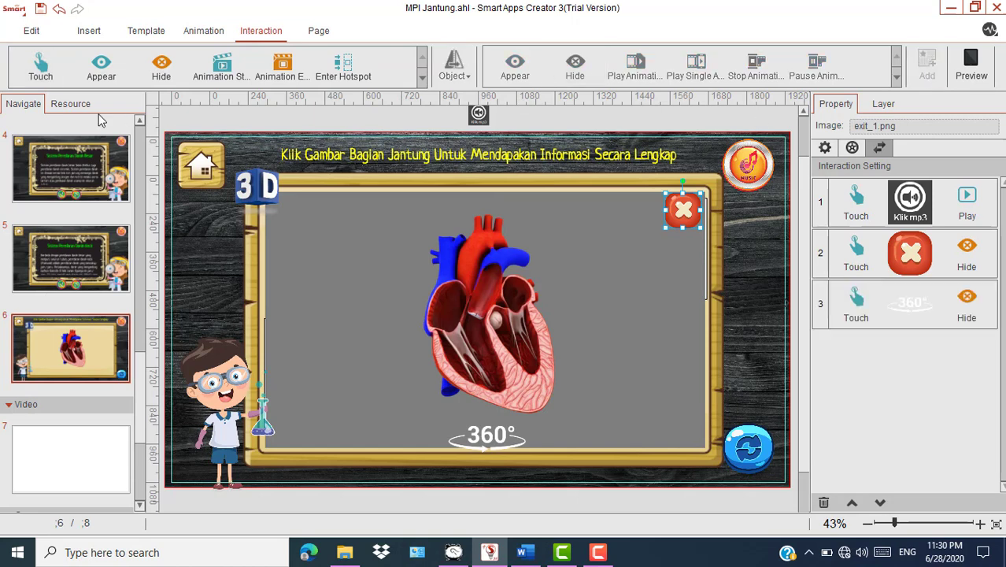
Add a Touch interaction to the exit icon that hides the 360 Rotation object
left_click(38, 69)
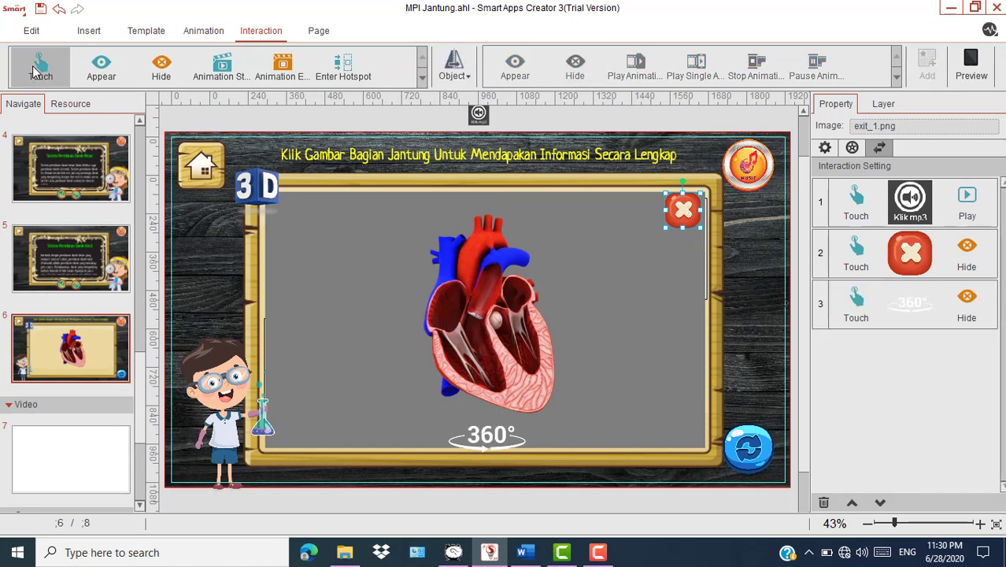
left_click(468, 74)
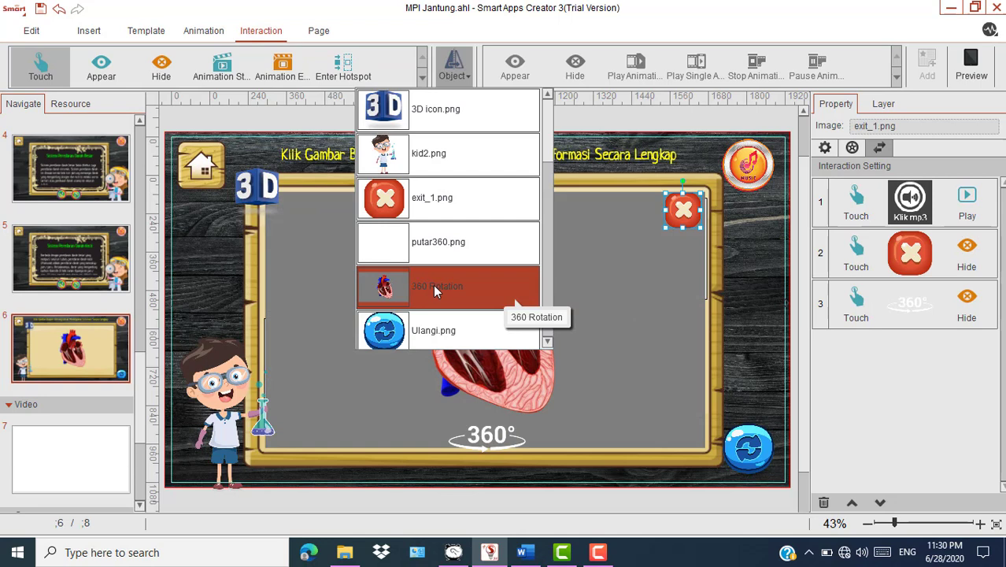
left_click(434, 289)
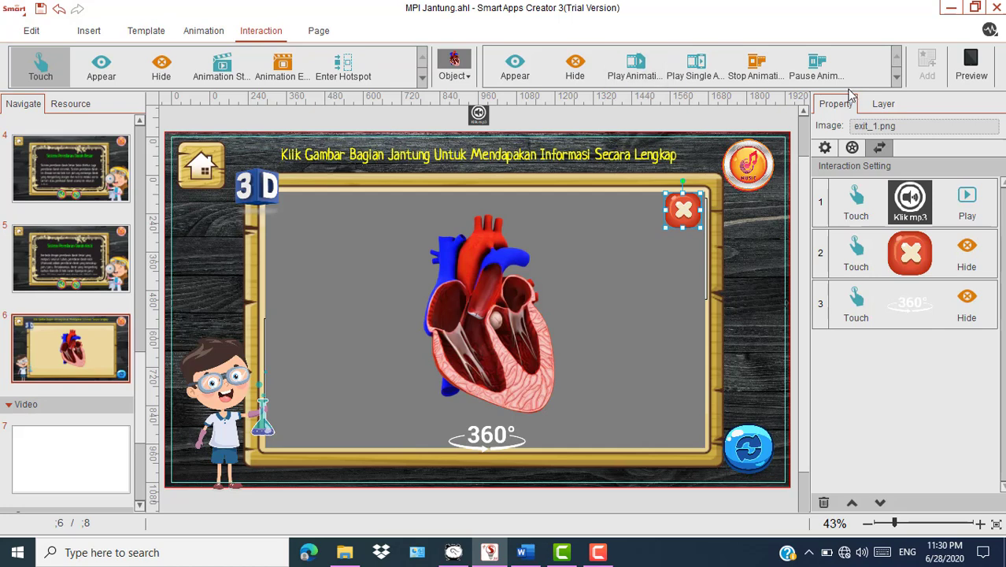
left_click(896, 81)
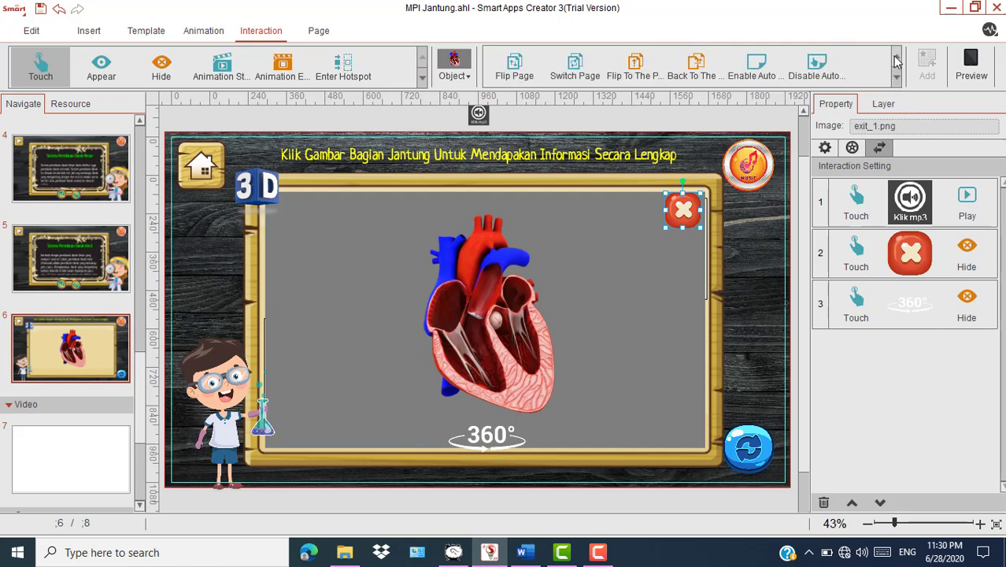
left_click(897, 58)
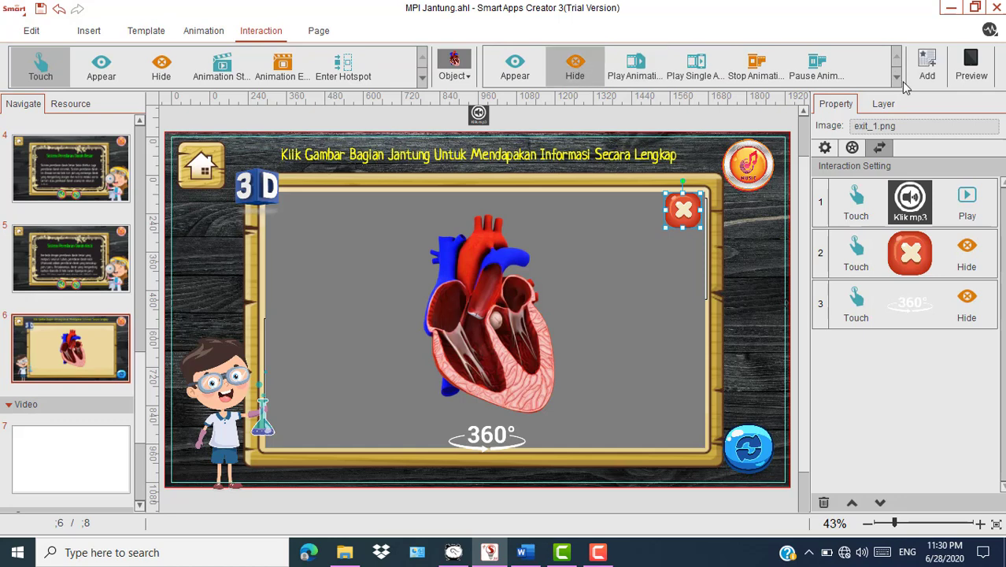
left_click(928, 63)
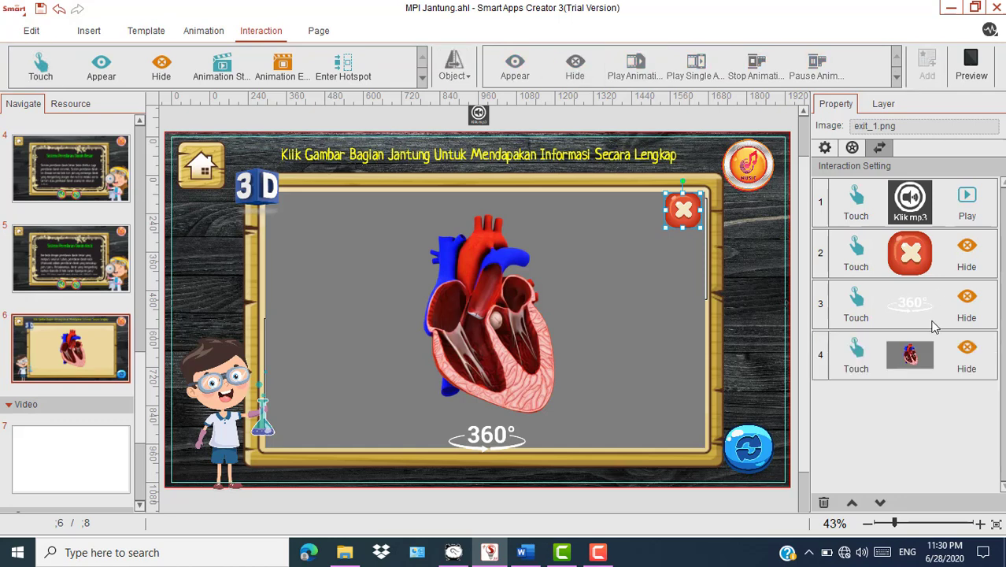
Add a Touch interaction to the blue repeat icon (Ulangi.png) that flips to page 3
left_click(750, 451)
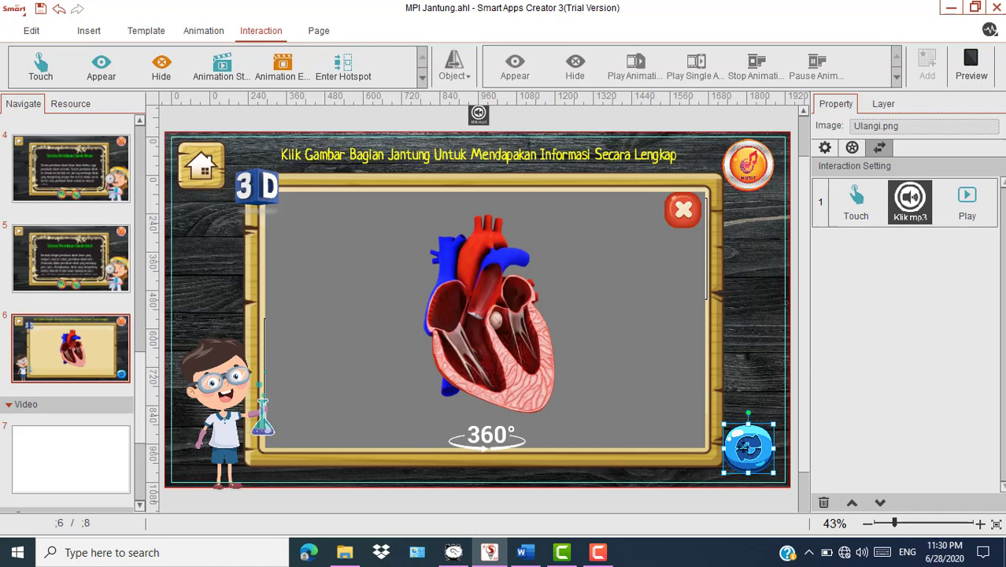
left_click(55, 73)
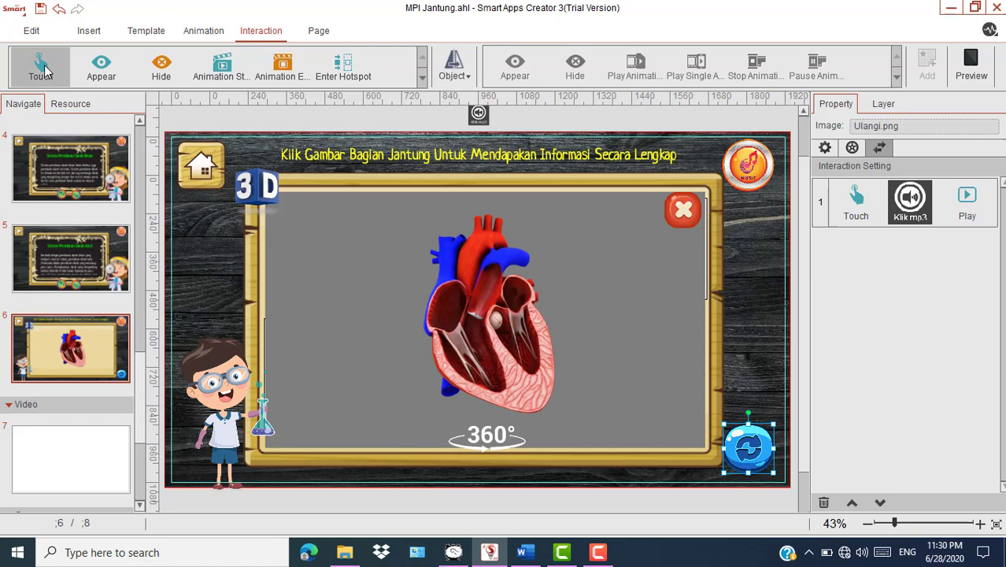
left_click(470, 76)
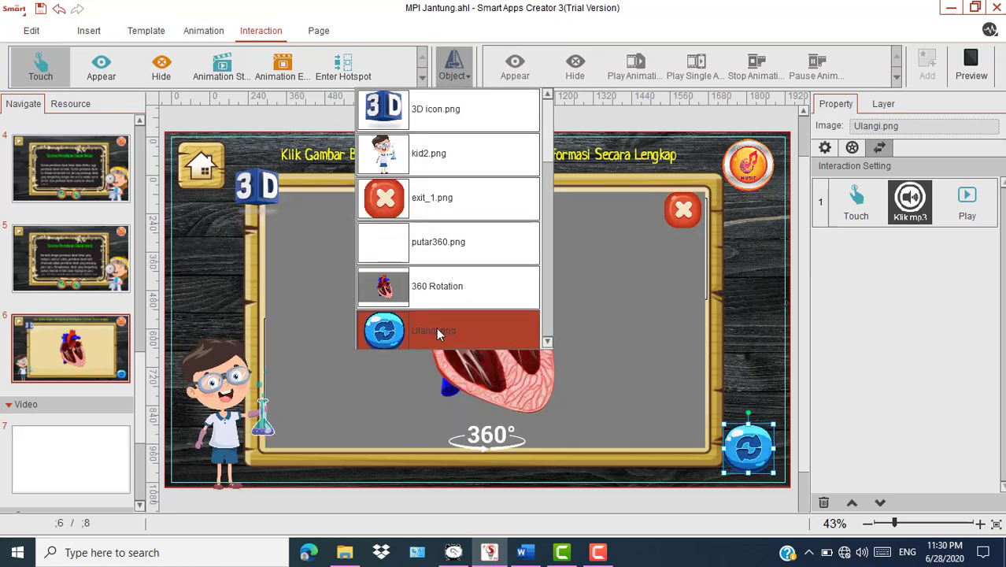
left_click(438, 332)
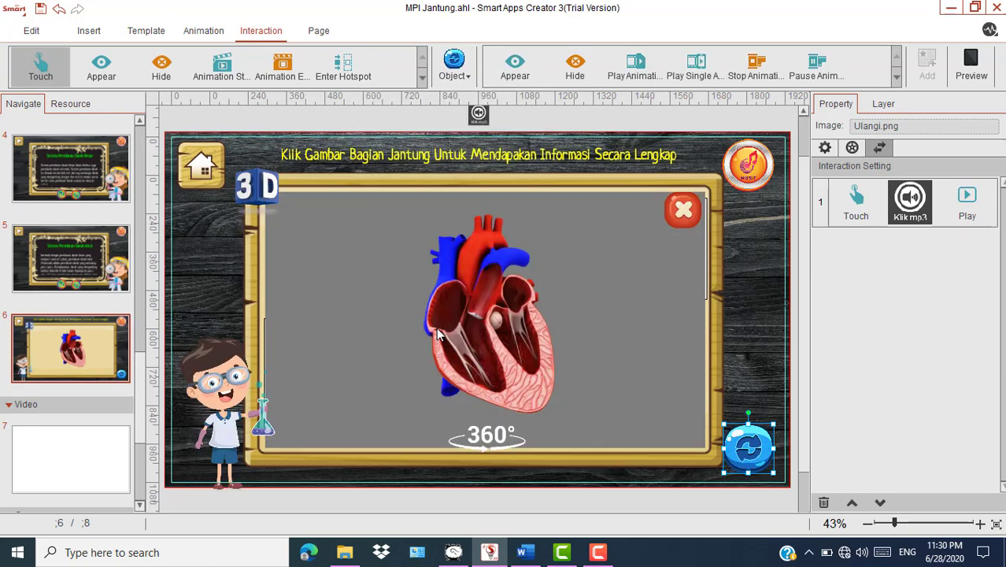
left_click(897, 76)
left_click(516, 69)
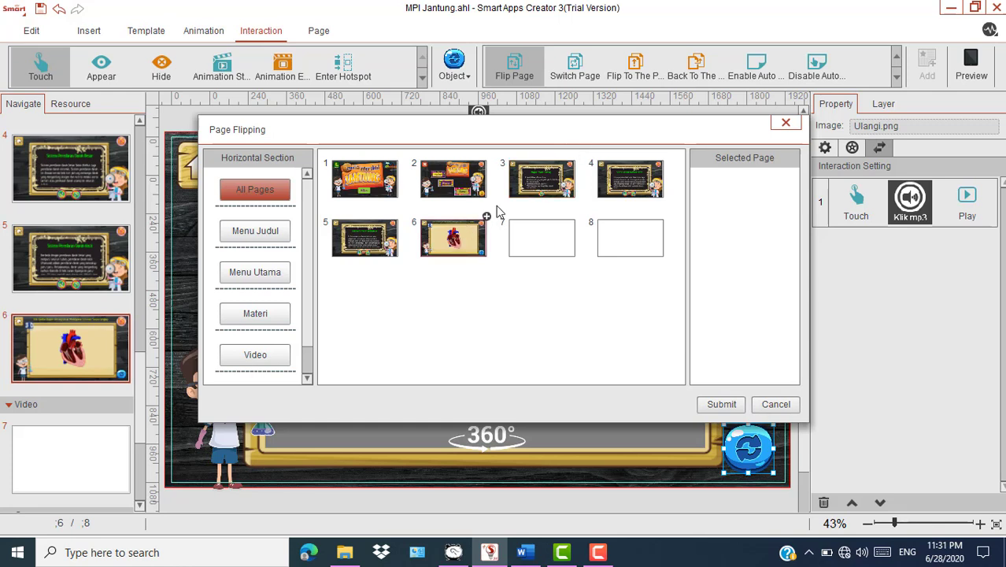
left_click(539, 182)
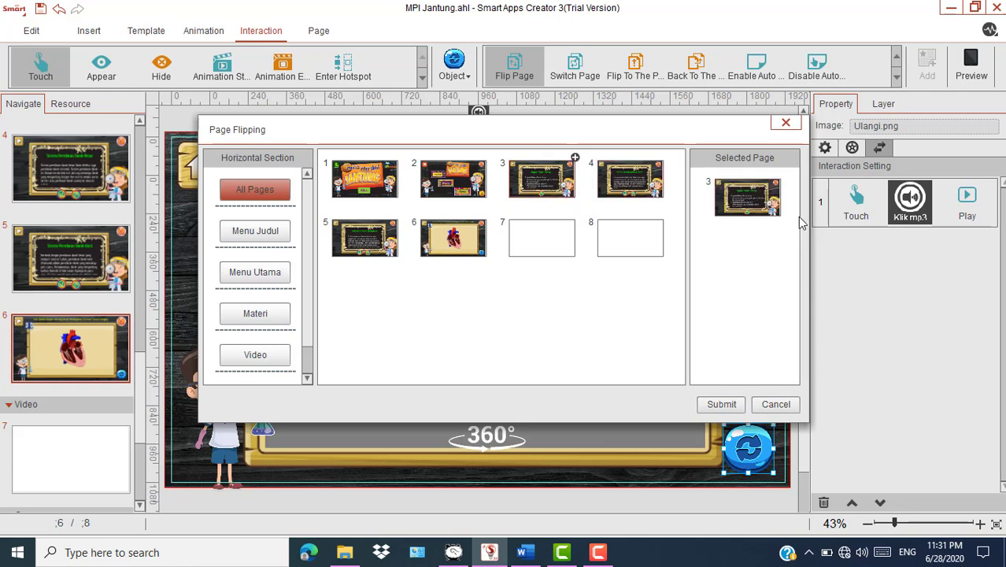
left_click(721, 404)
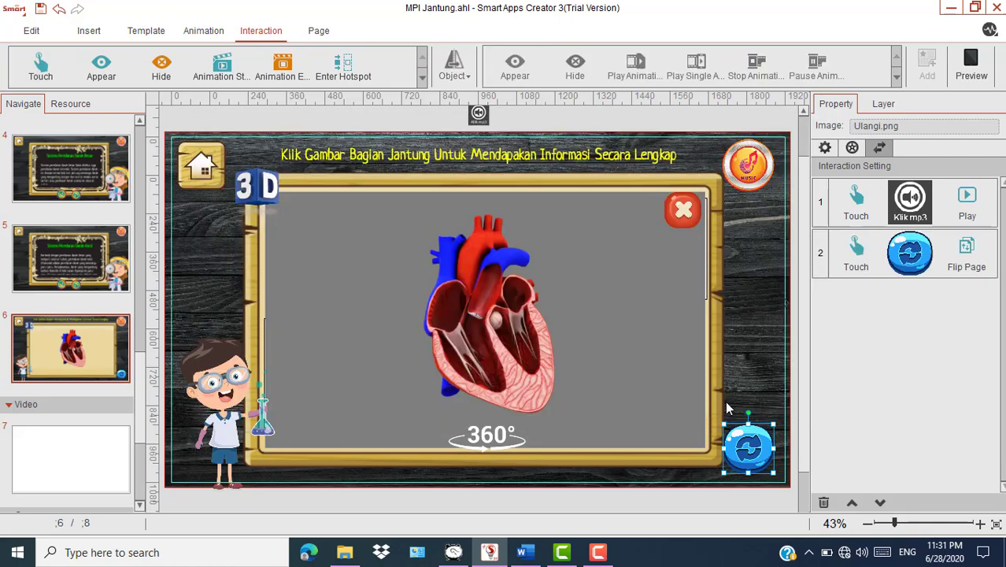
Preview page 6 to test the music button, left atrium hotspot, 3D viewer rotation and exit, and the repeat and home buttons
left_click(971, 66)
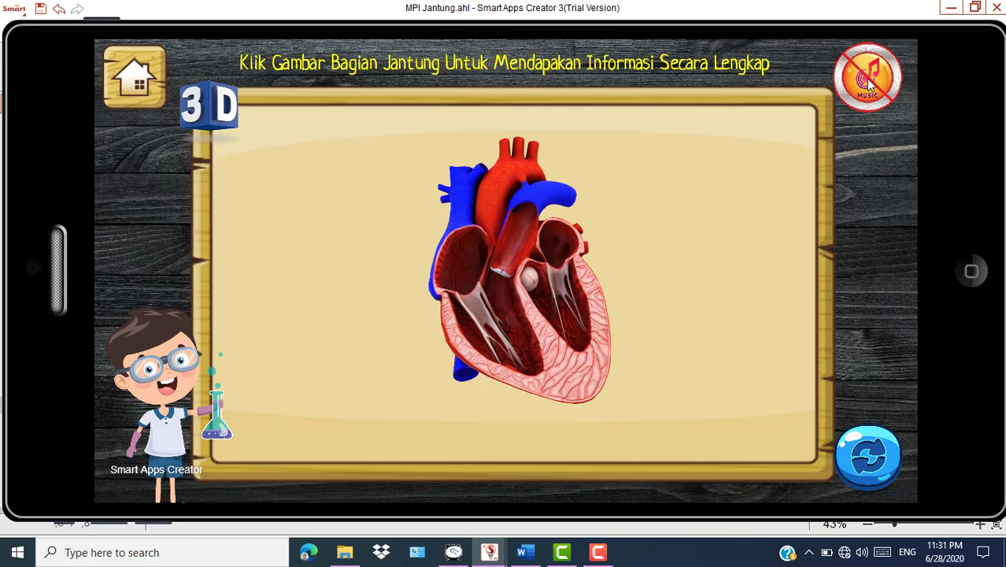
left_click(869, 81)
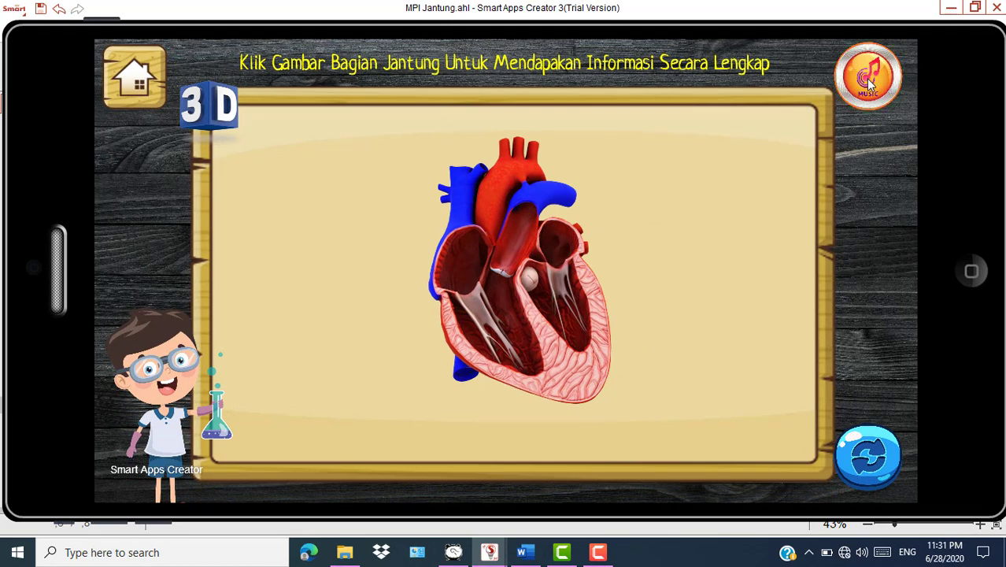
left_click(559, 248)
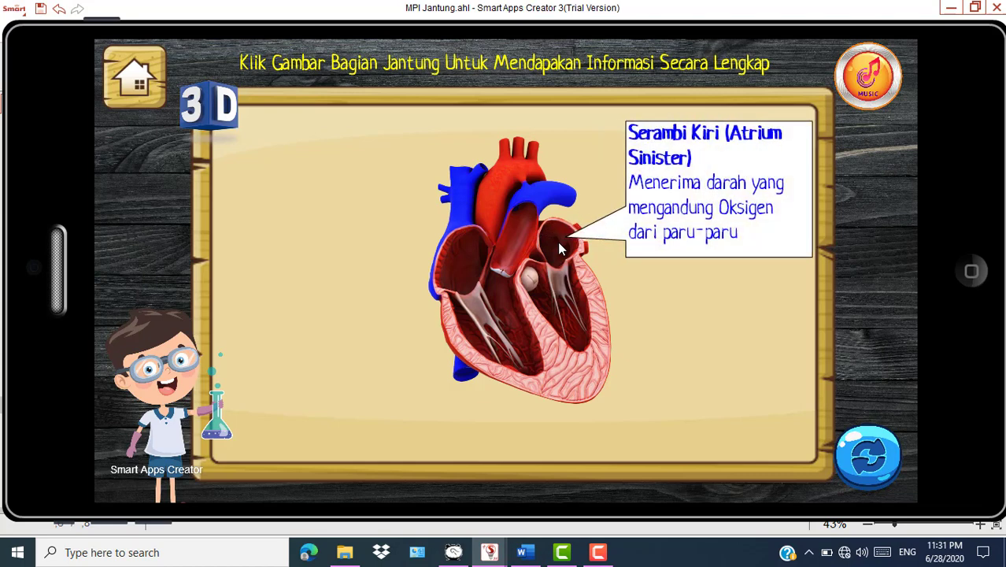
left_click(211, 114)
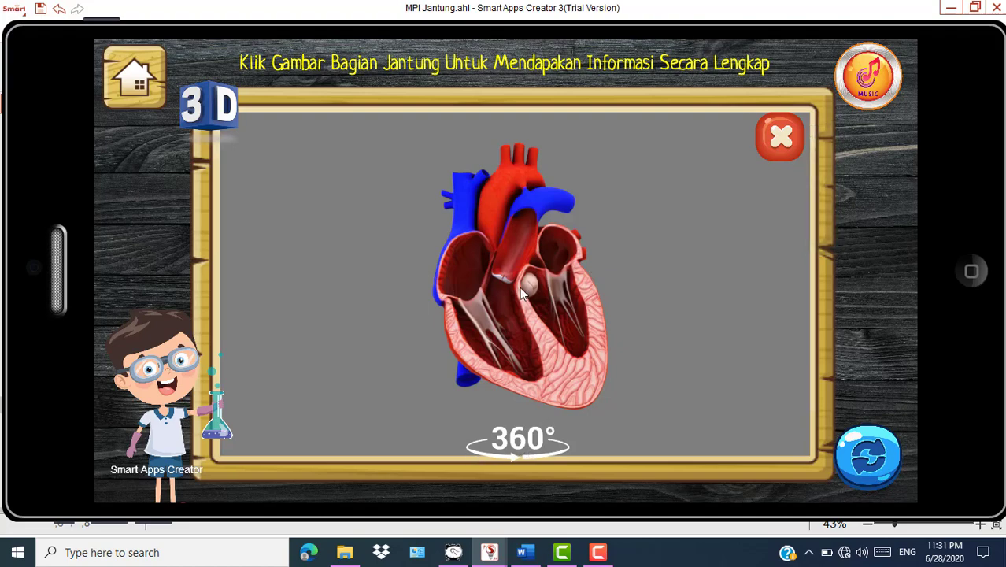
left_click_drag(520, 288, 587, 300)
left_click(778, 137)
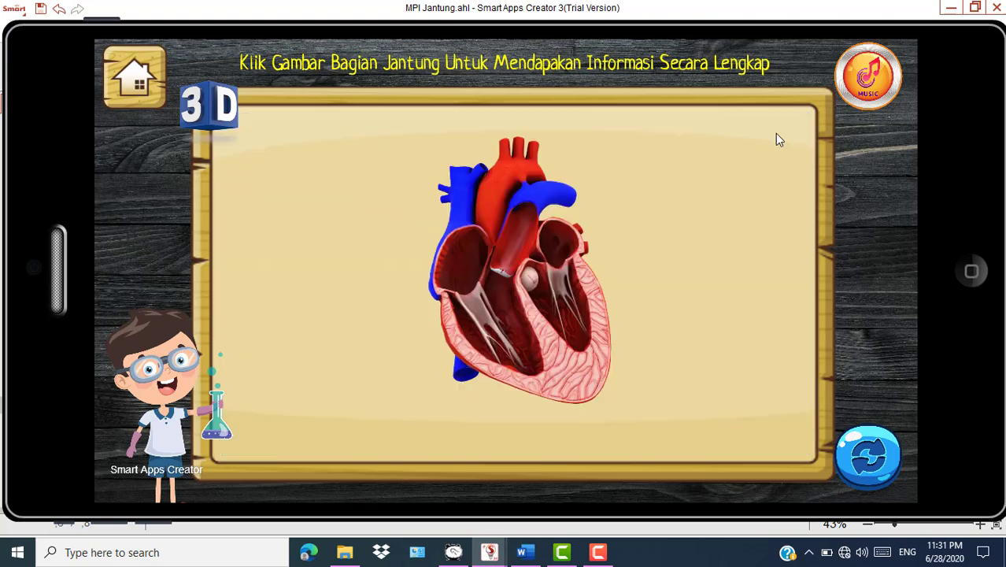
left_click(869, 460)
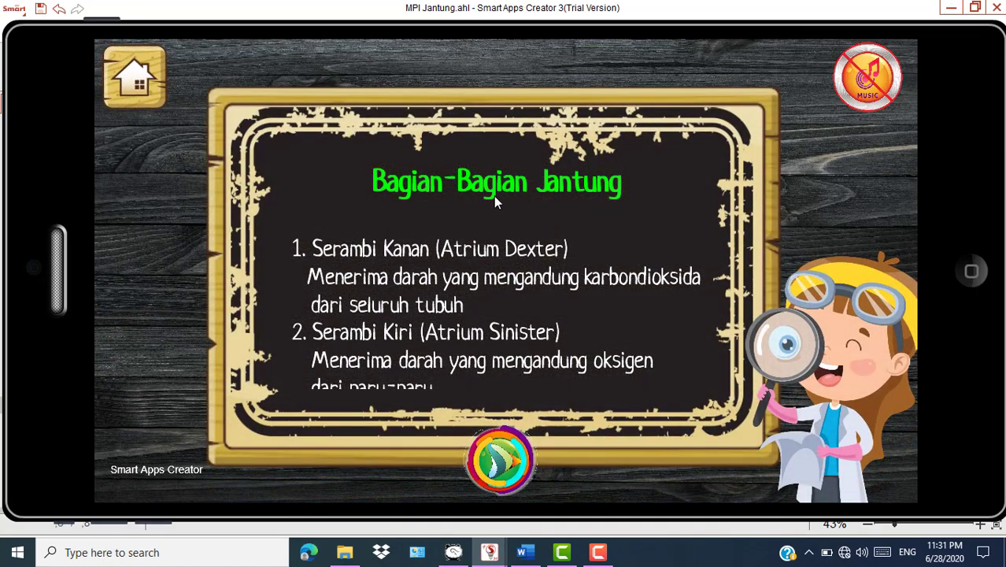
left_click(142, 78)
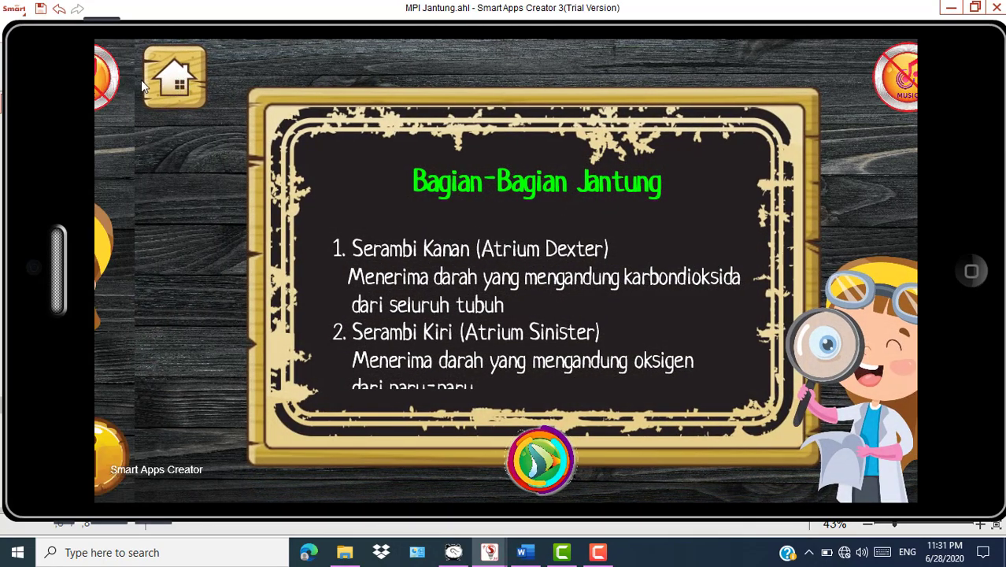